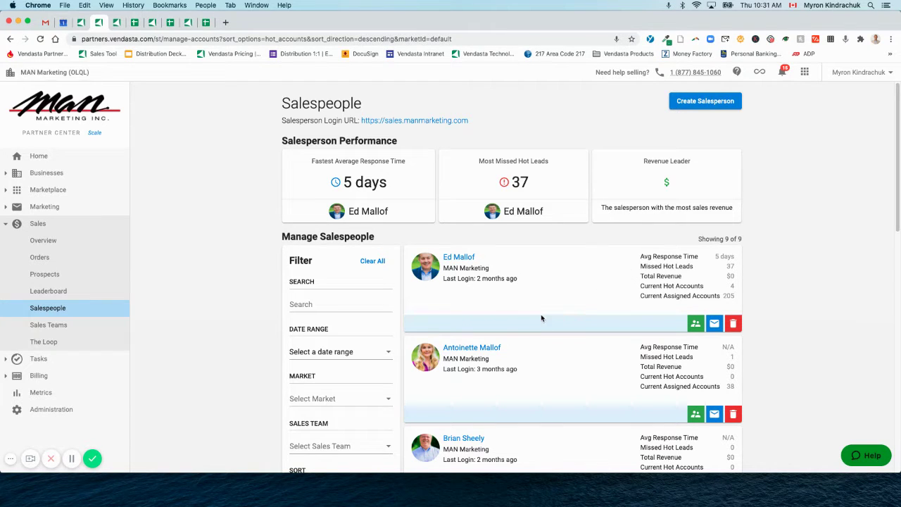
# - Open the sales center as the first listed salesperson and look through the hot accounts assigned to them
pyautogui.click(696, 323)
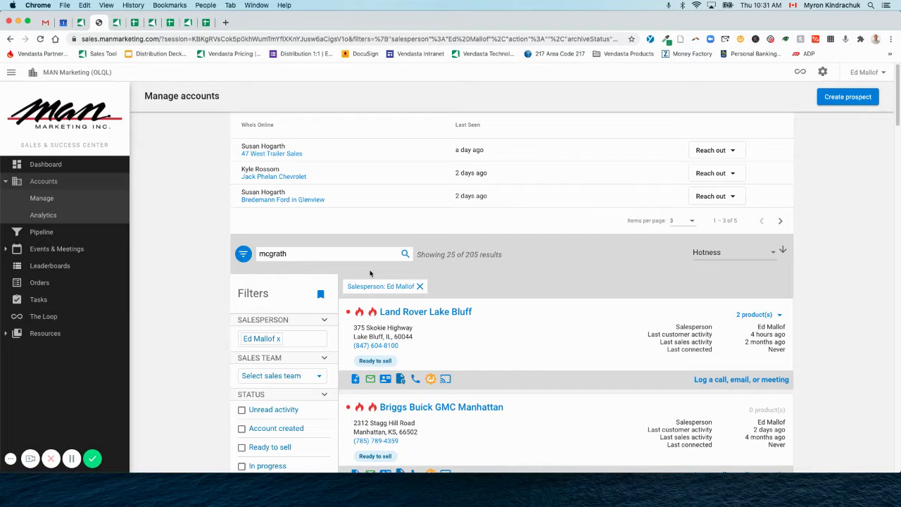
pyautogui.scroll(-5, 491, 270)
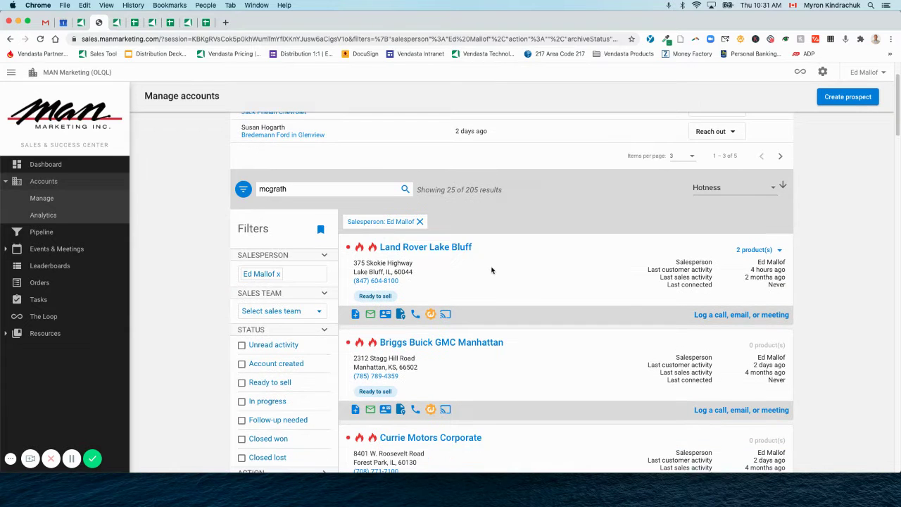
pyautogui.scroll(-2, 411, 276)
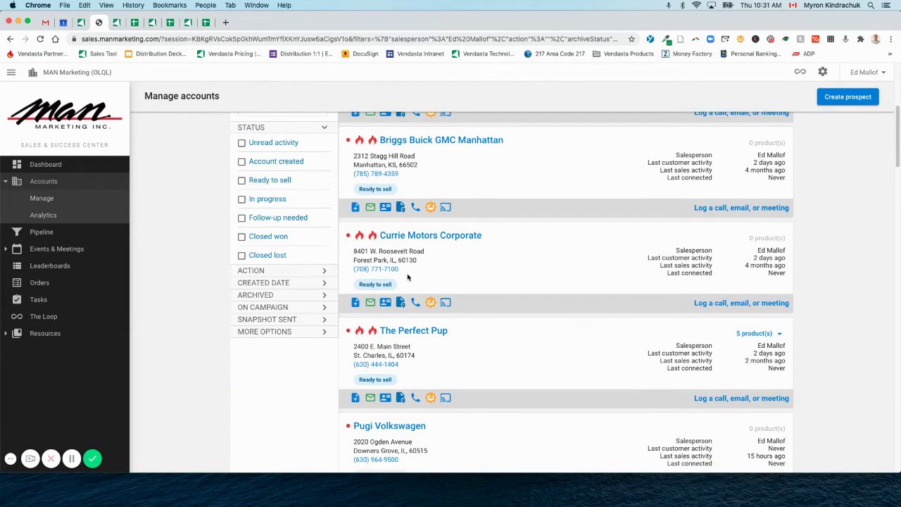
pyautogui.scroll(5, 408, 276)
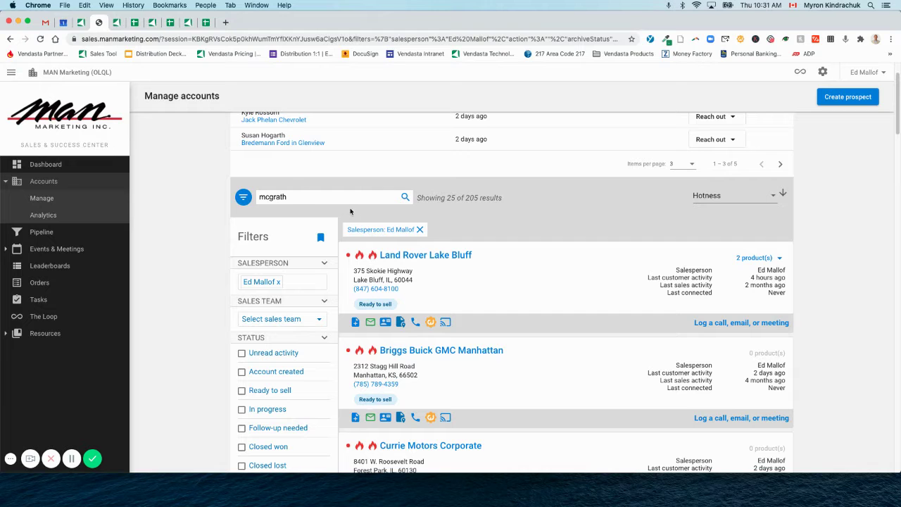
pyautogui.scroll(-5, 351, 228)
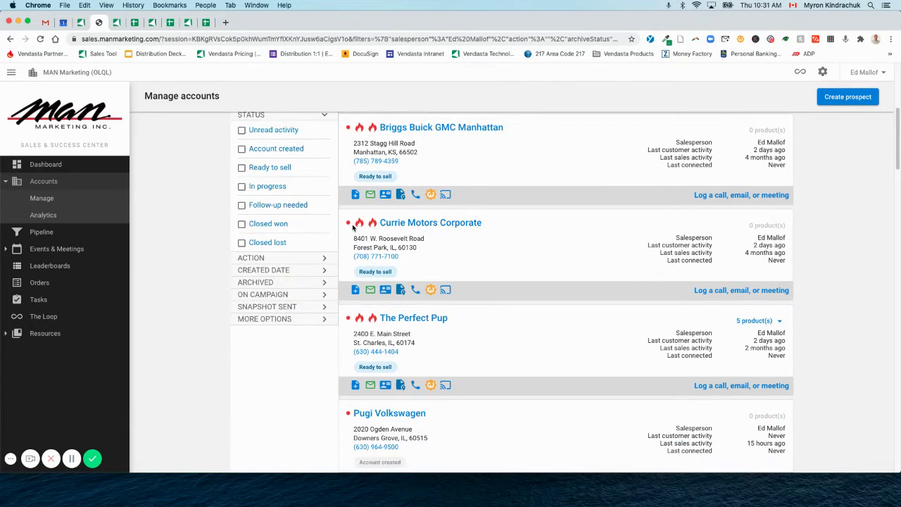
pyautogui.scroll(6, 350, 230)
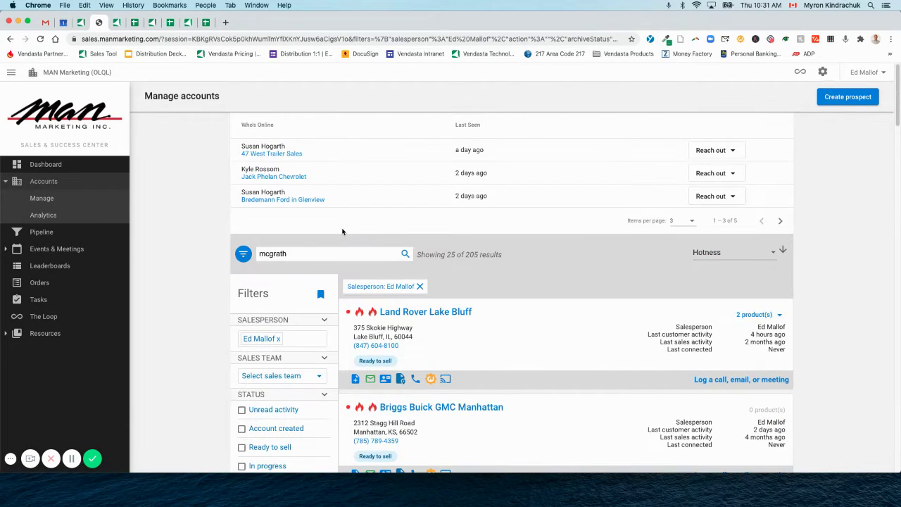
# - Clear "mcgrath" from the account search and look over the status filters and the account list
pyautogui.click(299, 255)
pyautogui.doubleClick(299, 255)
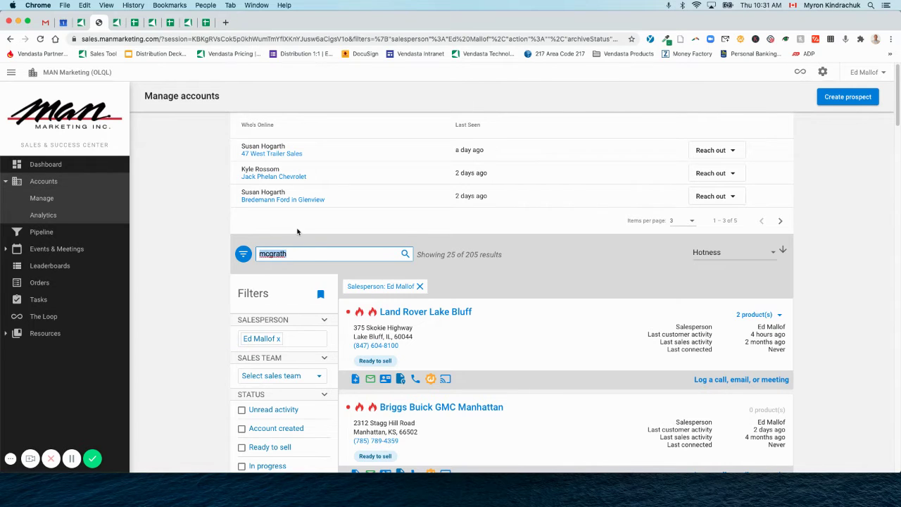
pyautogui.press('BackSpace')
pyautogui.scroll(-5, 305, 271)
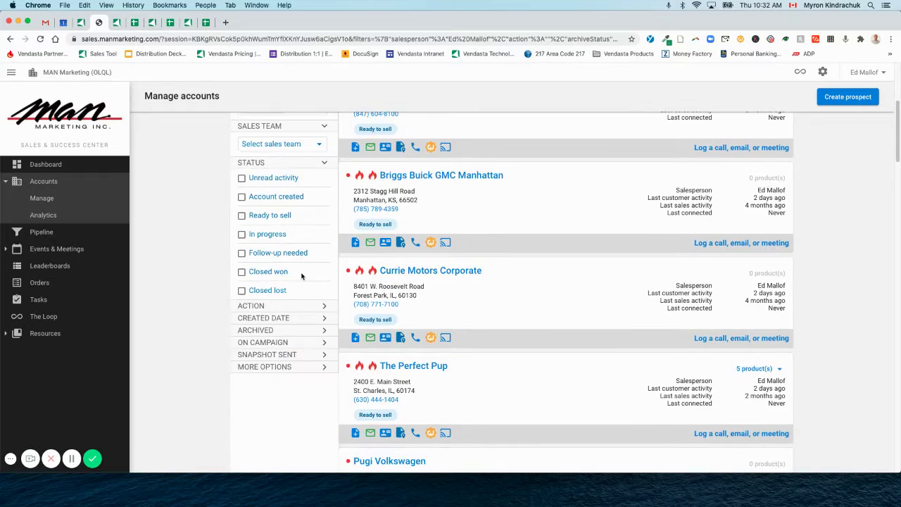
pyautogui.scroll(-3, 301, 276)
pyautogui.scroll(10, 302, 276)
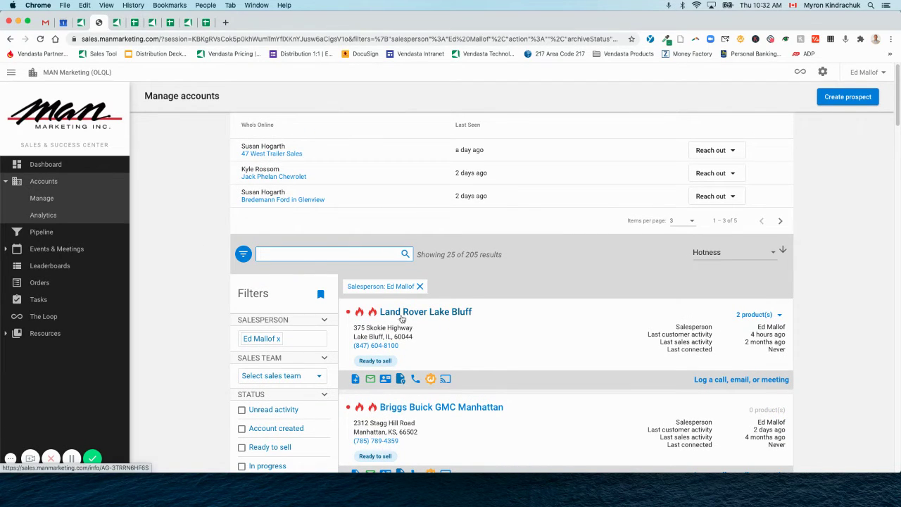
# - Open the Land Rover Lake Bluff account in a separate tab and review its campaigns, opportunities, active products, tasks, notes, contacts and orders
pyautogui.keyDown('super'); pyautogui.click(401, 315); pyautogui.keyUp('super')
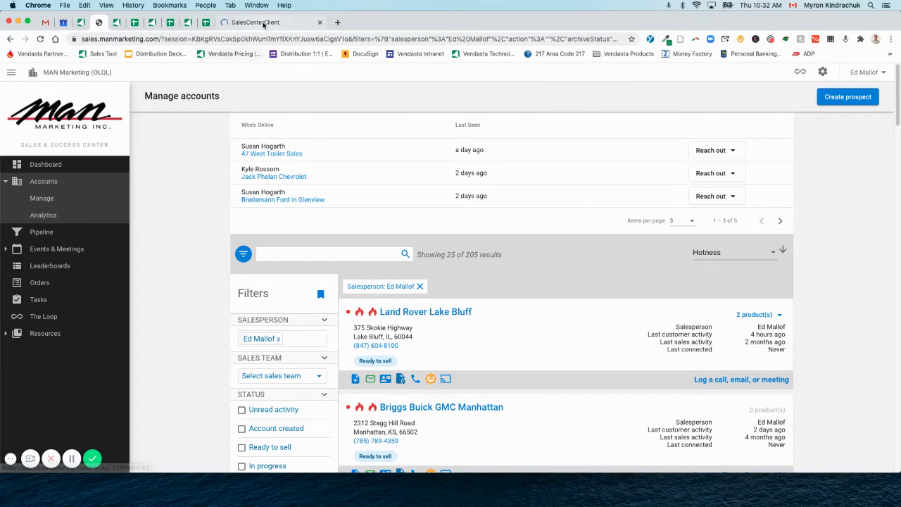
pyautogui.click(263, 23)
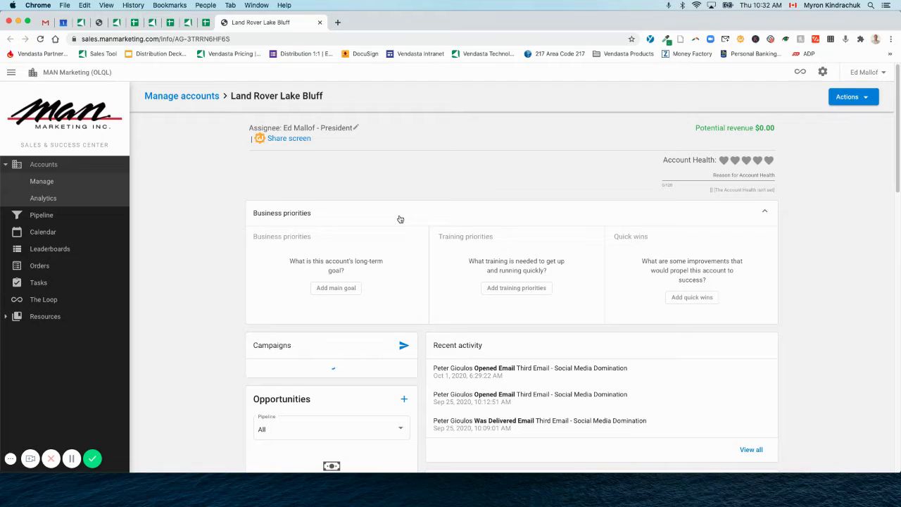
pyautogui.scroll(-1, 451, 219)
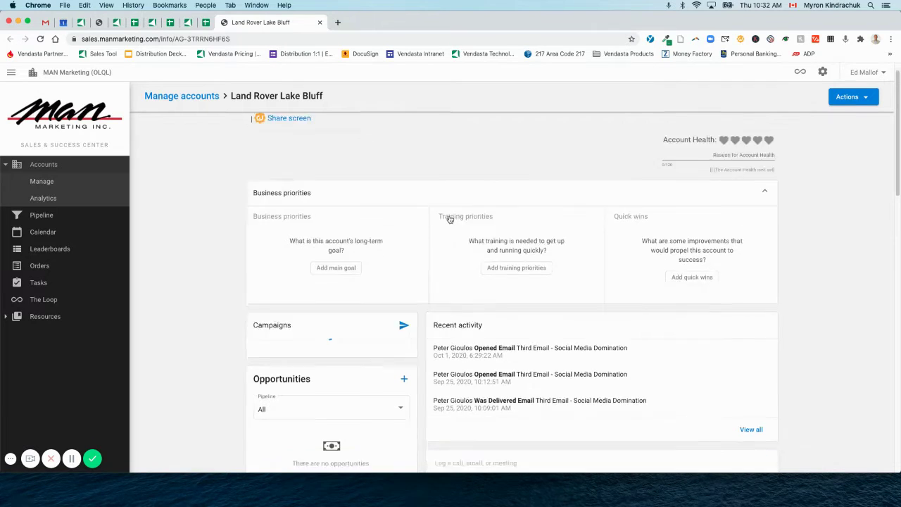
pyautogui.scroll(-2, 449, 219)
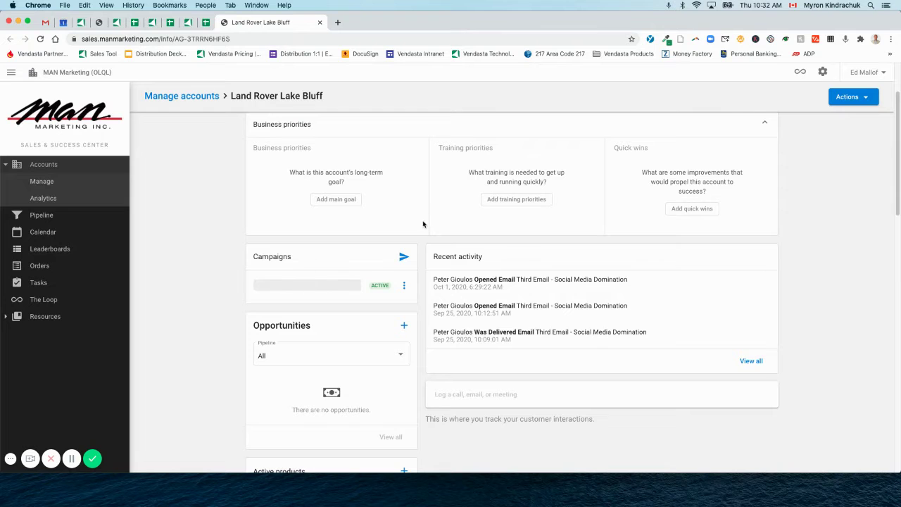
pyautogui.scroll(-5, 366, 258)
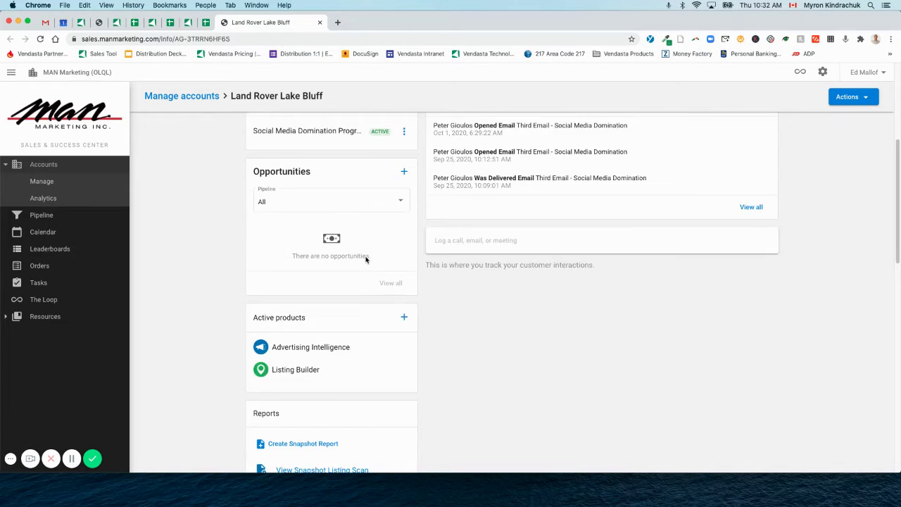
pyautogui.scroll(-10, 366, 259)
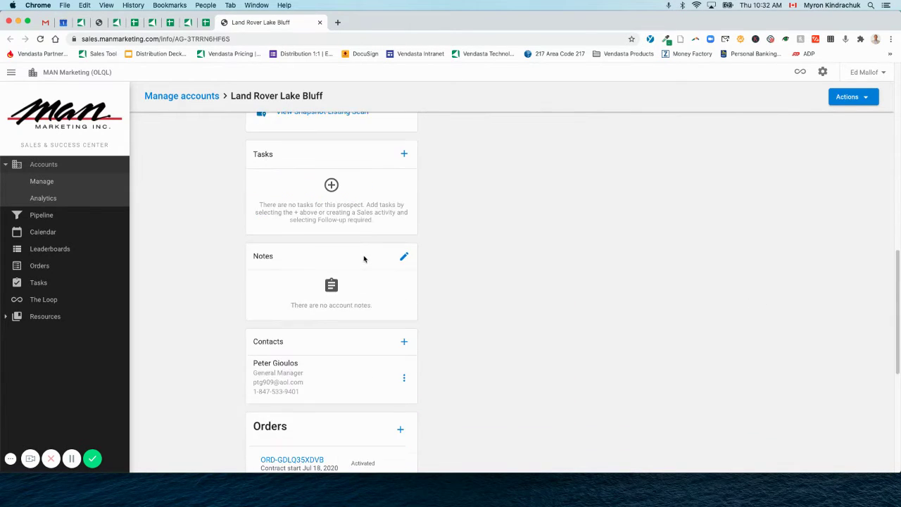
pyautogui.scroll(-1, 364, 259)
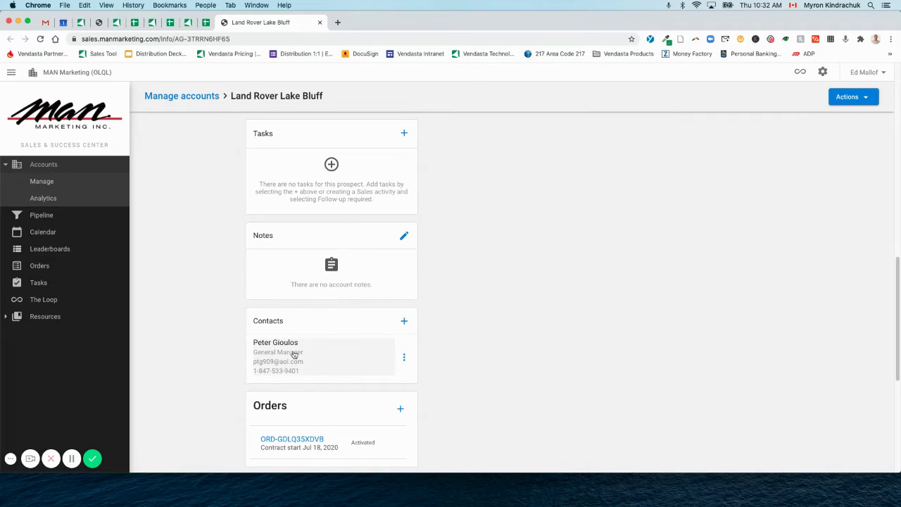
pyautogui.scroll(-6, 318, 355)
pyautogui.scroll(7, 317, 355)
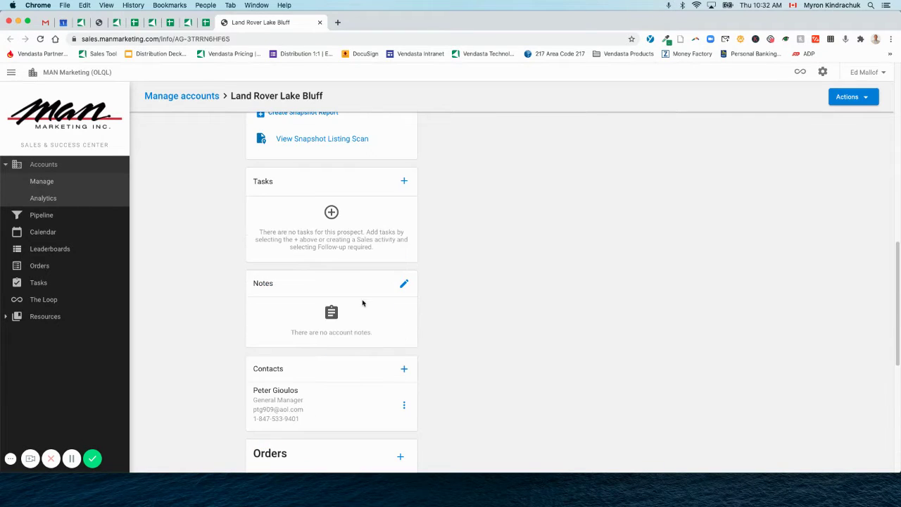
# - Open the account's notes for editing and view the actions available for the General Manager contact
pyautogui.click(404, 284)
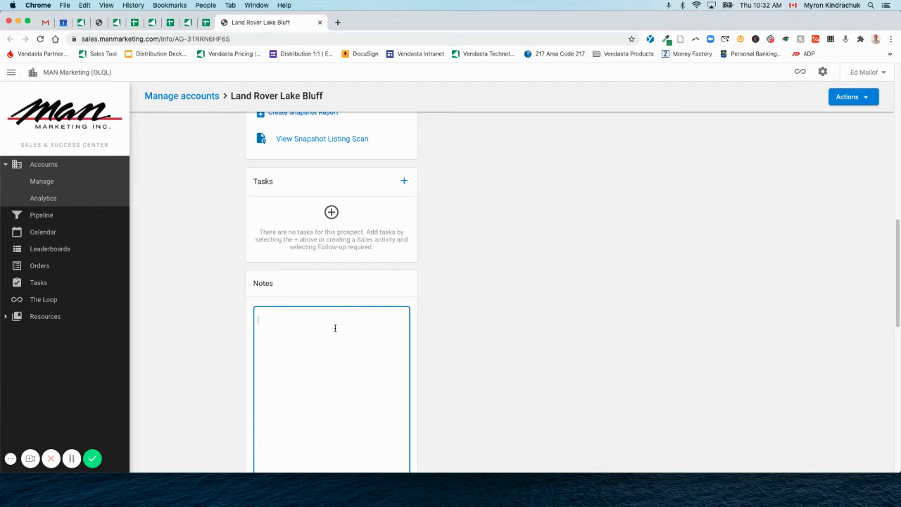
pyautogui.click(445, 307)
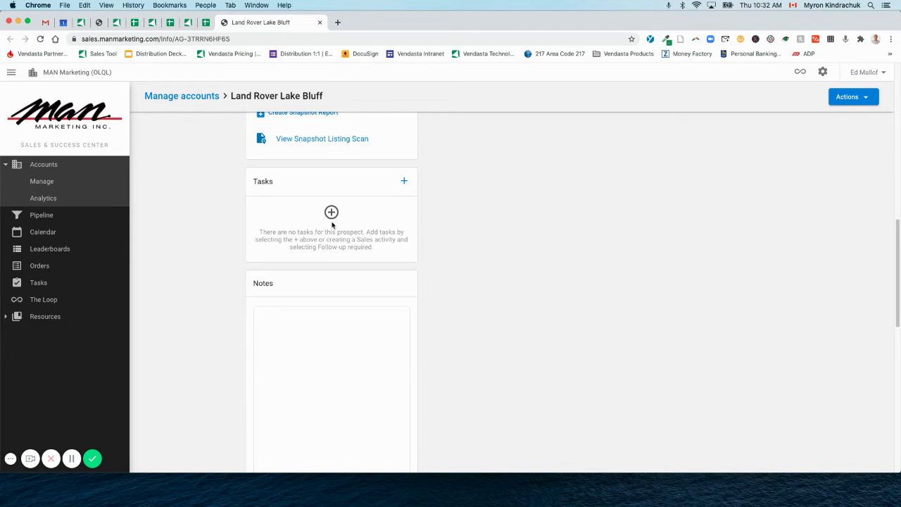
pyautogui.scroll(-5, 333, 224)
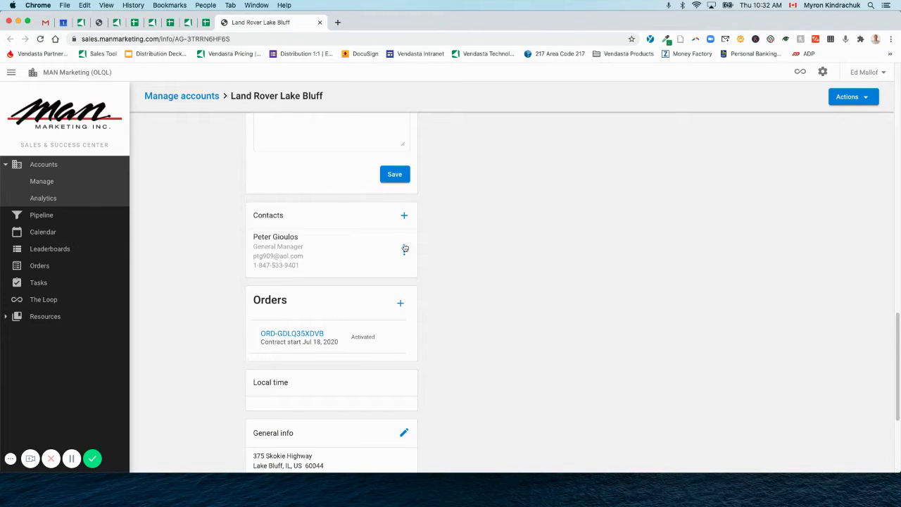
pyautogui.click(405, 252)
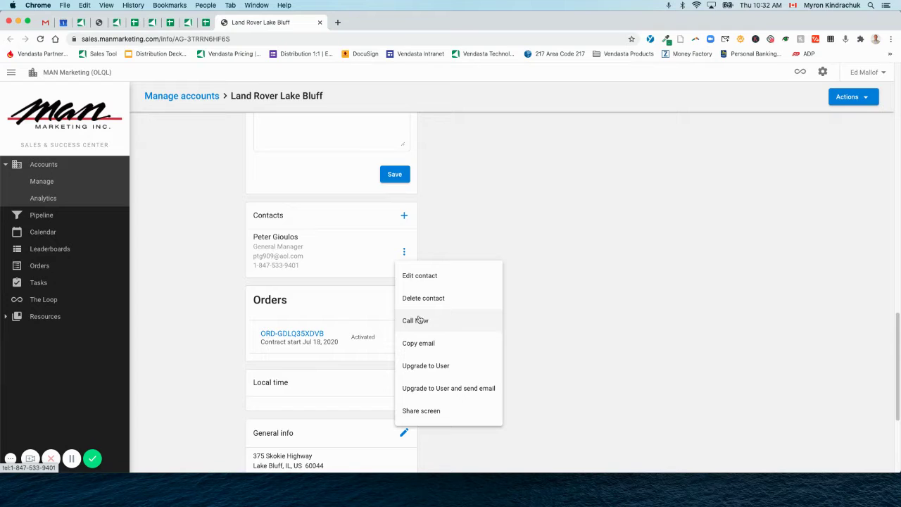
pyautogui.click(357, 280)
# - Review the account's general info and highlight the business address
pyautogui.scroll(-3, 366, 289)
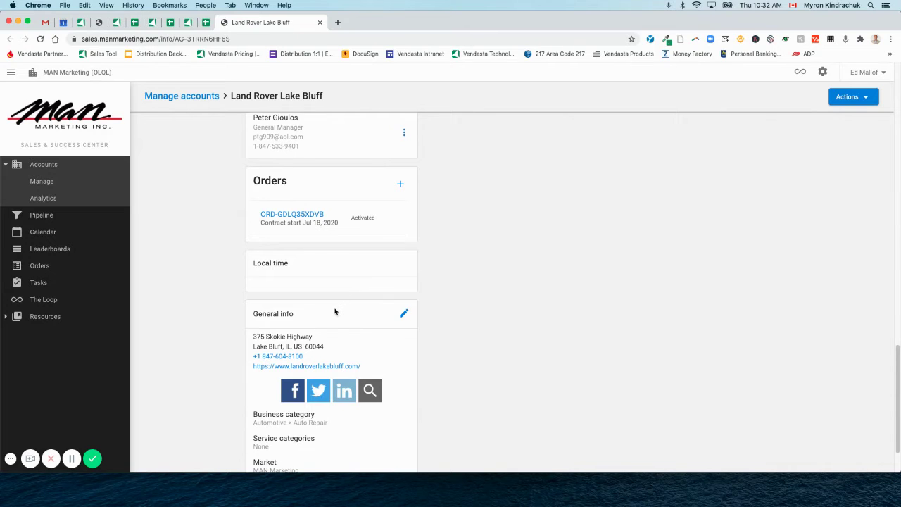
pyautogui.scroll(-2, 337, 310)
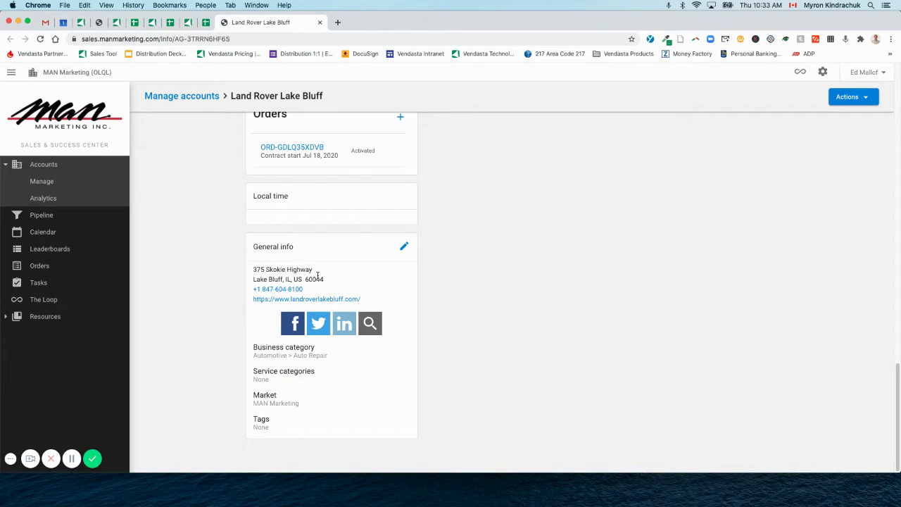
pyautogui.moveTo(328, 283); pyautogui.dragTo(246, 269)
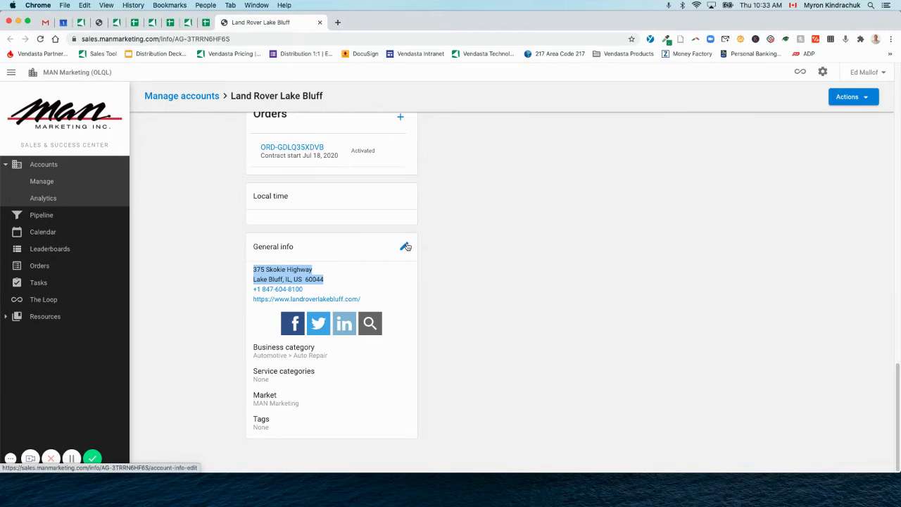
# - Start a new sales opportunity for the account and set its stage to Proposal
pyautogui.scroll(3, 386, 251)
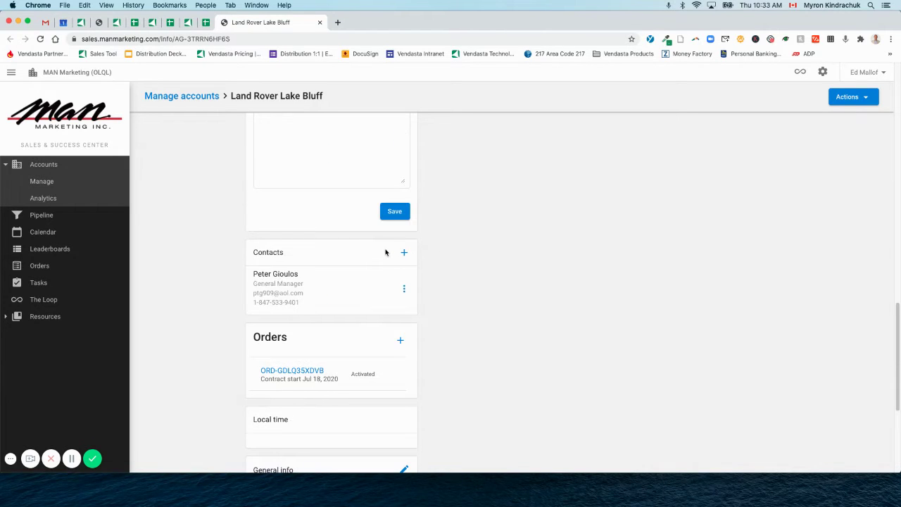
pyautogui.scroll(6, 422, 245)
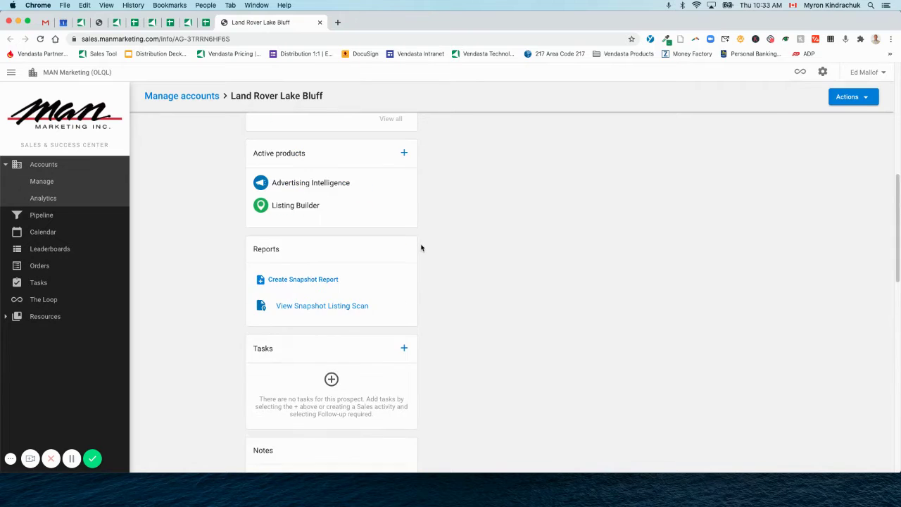
pyautogui.scroll(3, 387, 261)
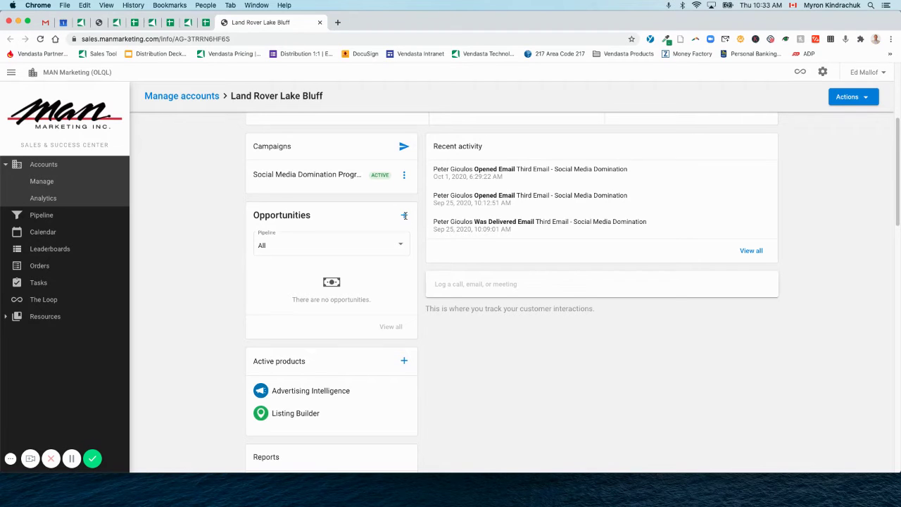
pyautogui.click(404, 216)
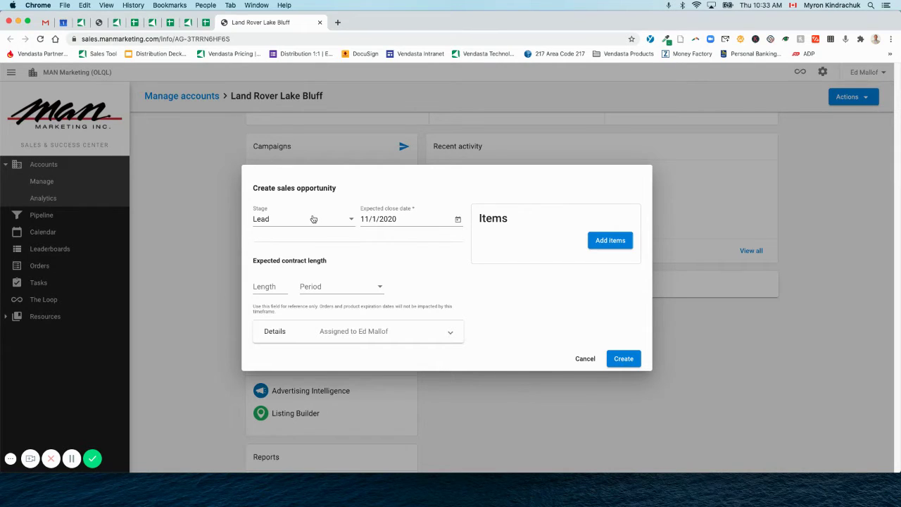
pyautogui.click(319, 220)
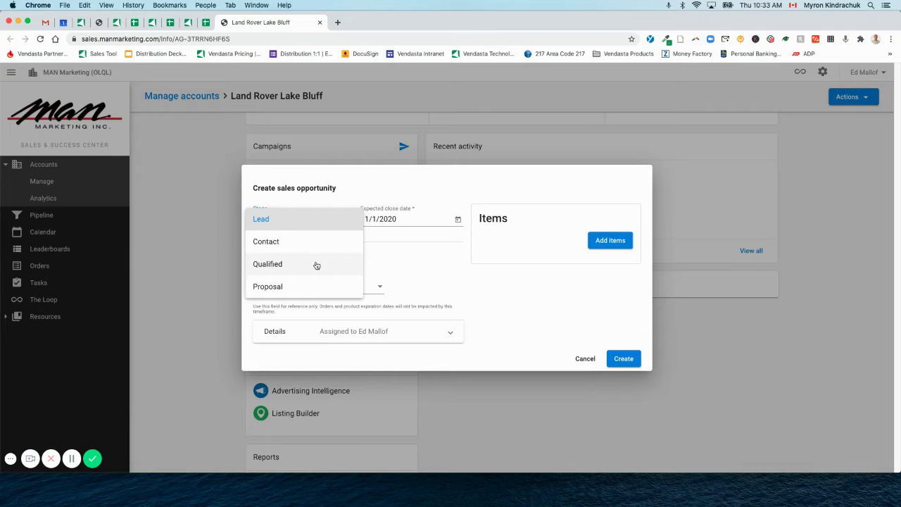
pyautogui.click(314, 287)
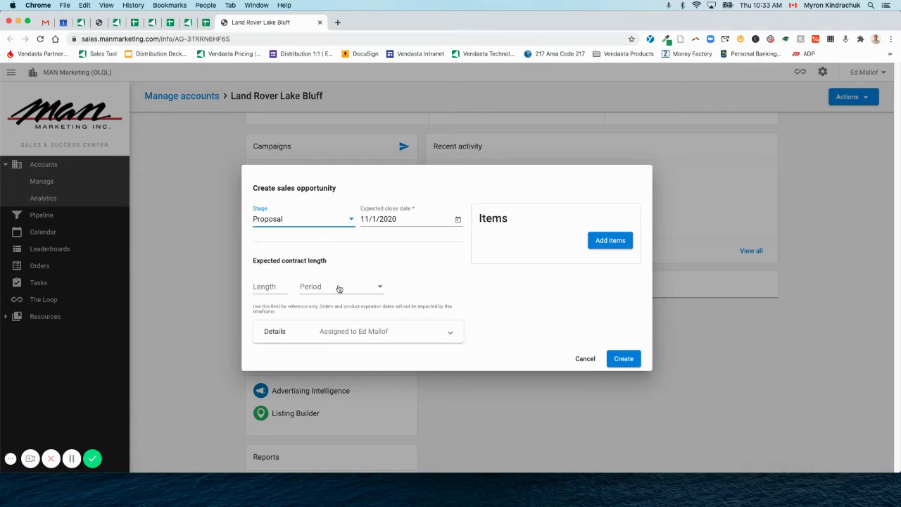
# - Start adding items to the sales opportunity and look through the available packages and their retail prices
pyautogui.click(603, 243)
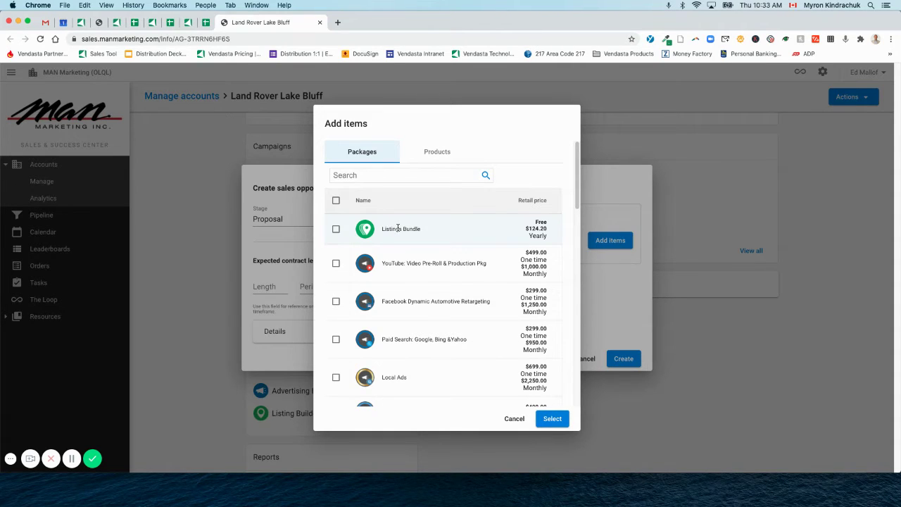
pyautogui.scroll(-1, 387, 243)
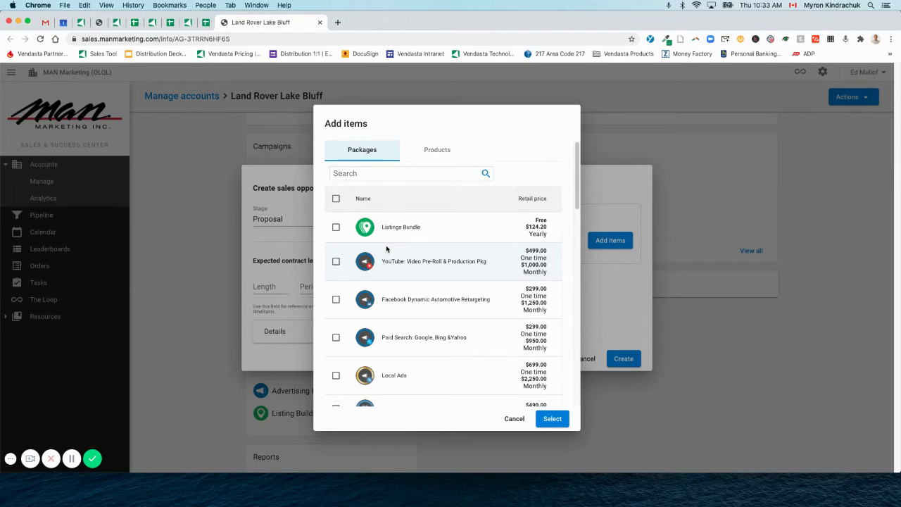
pyautogui.scroll(-15, 386, 249)
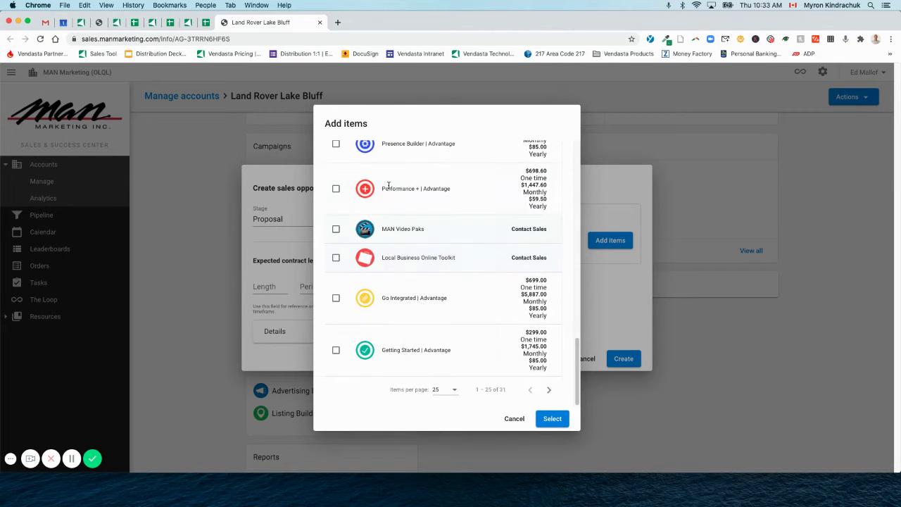
pyautogui.scroll(15, 411, 207)
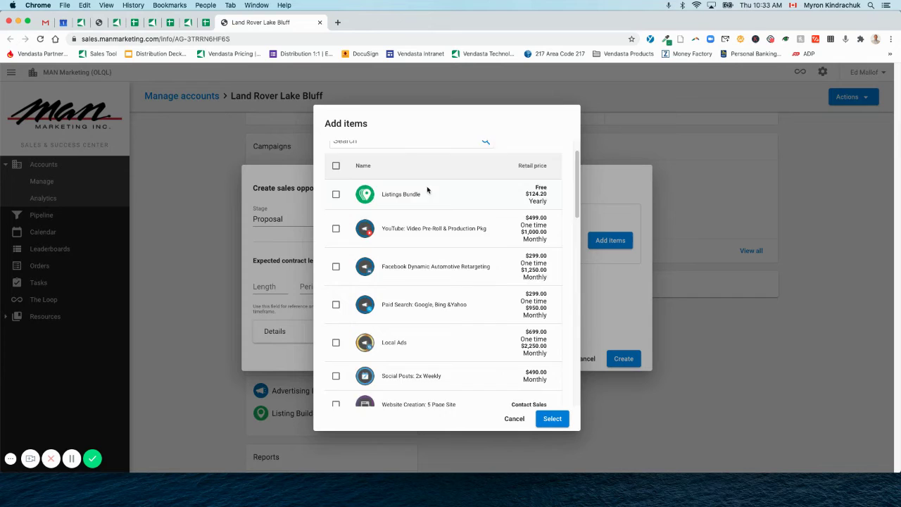
pyautogui.scroll(2, 427, 190)
# - Browse the available products and select Alpha SEO | Full Service SEO and Blog Post: Monthly for the opportunity
pyautogui.click(431, 159)
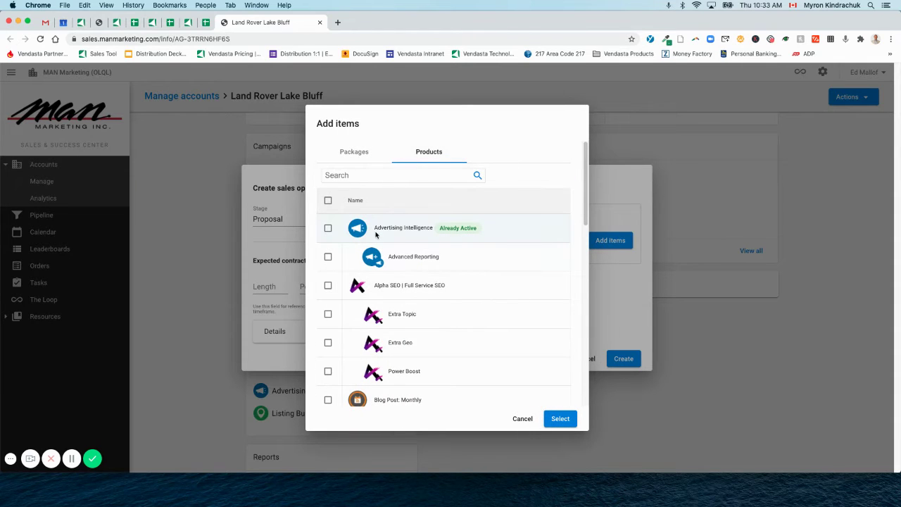
pyautogui.scroll(-10, 374, 237)
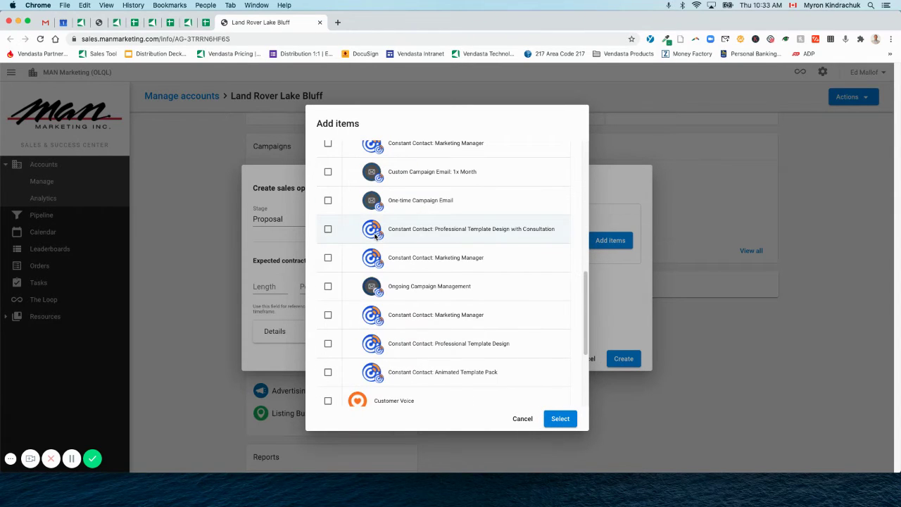
pyautogui.scroll(-3, 374, 236)
pyautogui.scroll(15, 374, 237)
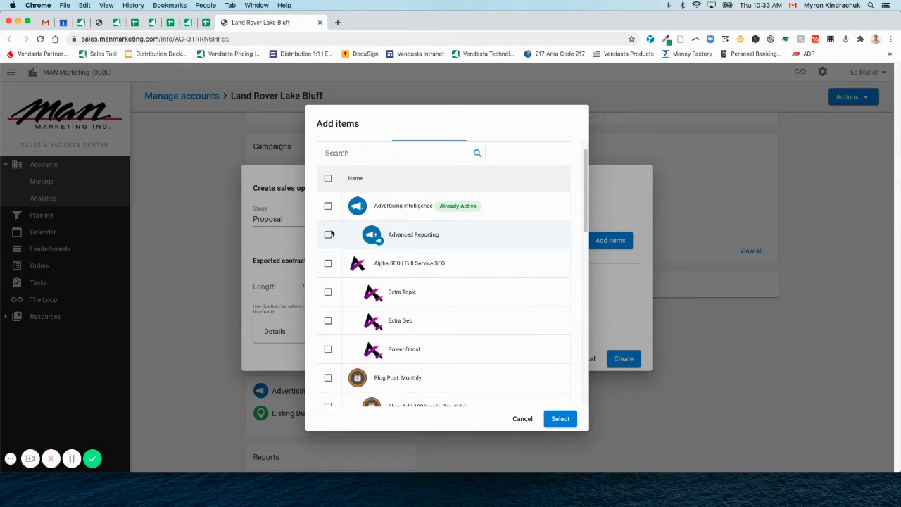
pyautogui.click(328, 262)
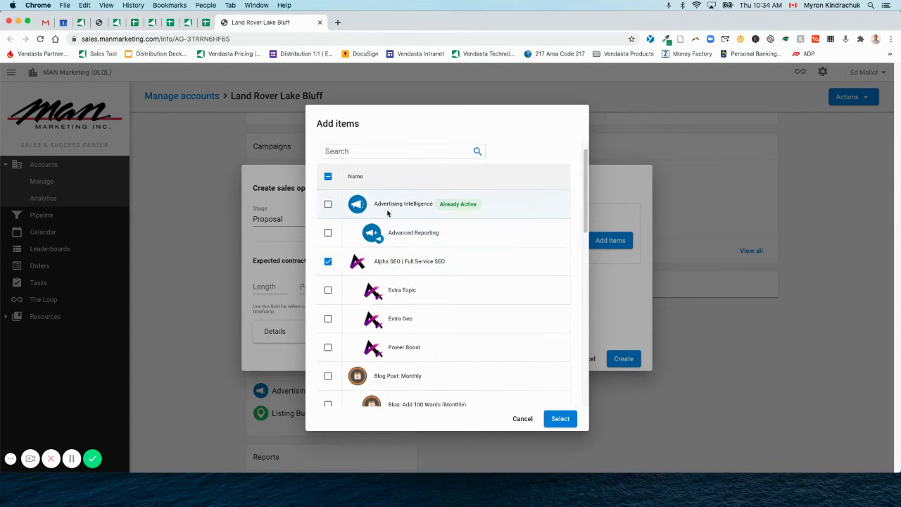
pyautogui.scroll(-3, 388, 213)
pyautogui.click(328, 255)
pyautogui.scroll(4, 328, 254)
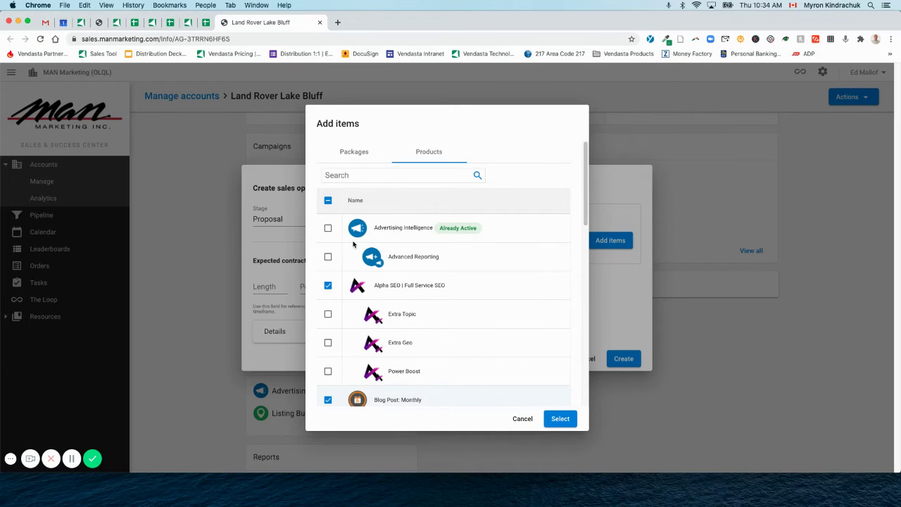
# - Select the packages Facebook Dynamic Automotive Retargeting and Social Posts: 2x Weekly, and add all selected items to the opportunity
pyautogui.click(365, 158)
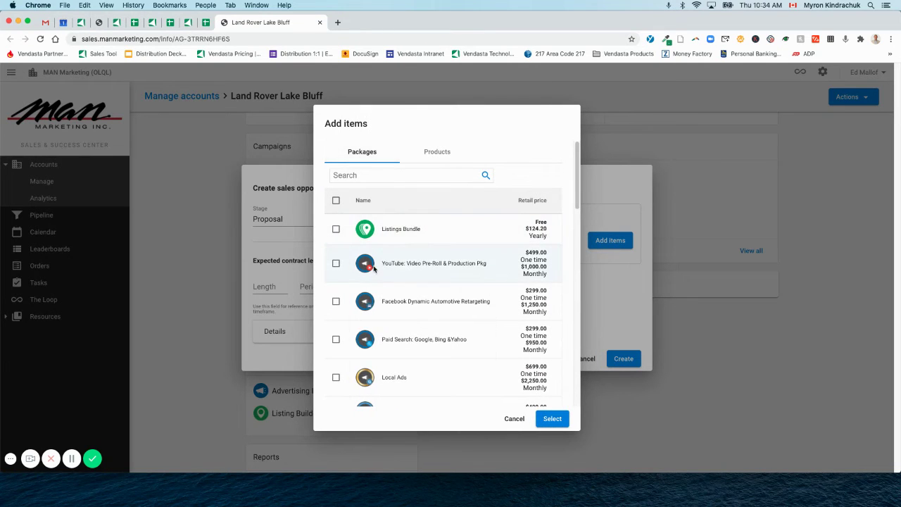
pyautogui.click(336, 301)
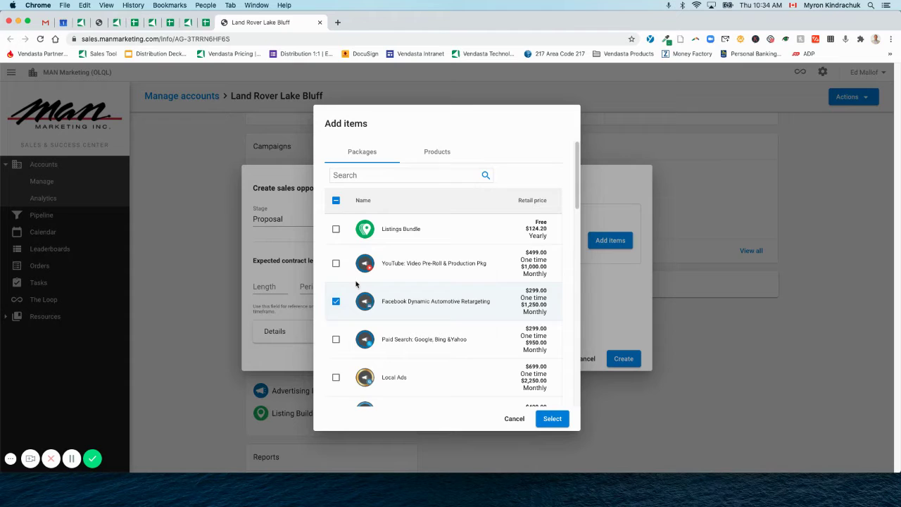
pyautogui.scroll(-5, 393, 274)
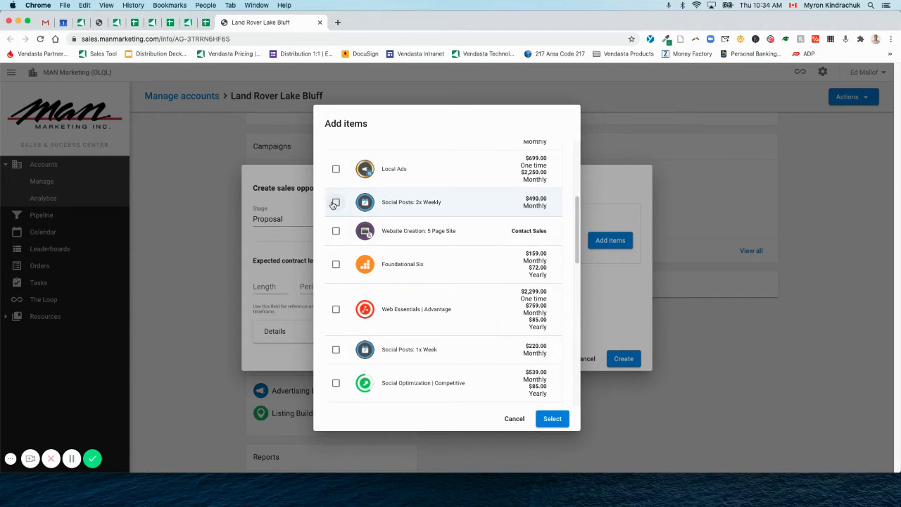
pyautogui.click(336, 202)
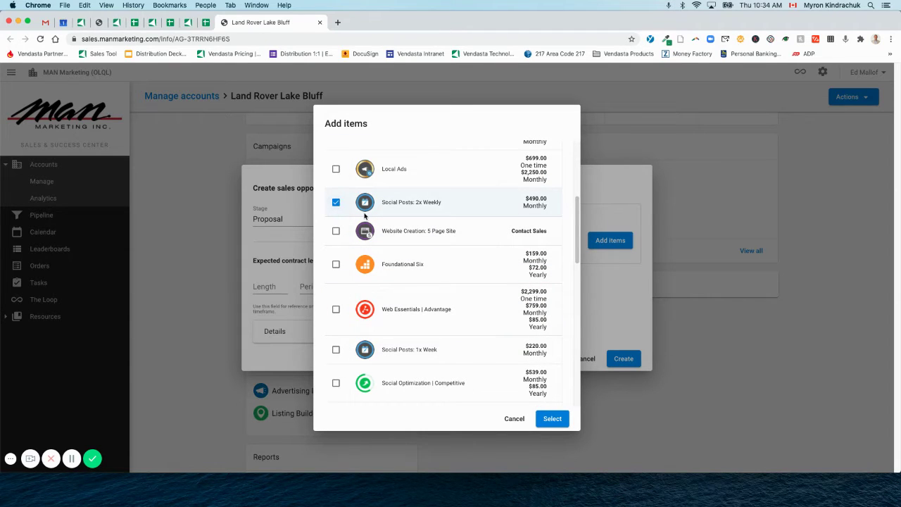
pyautogui.click(553, 419)
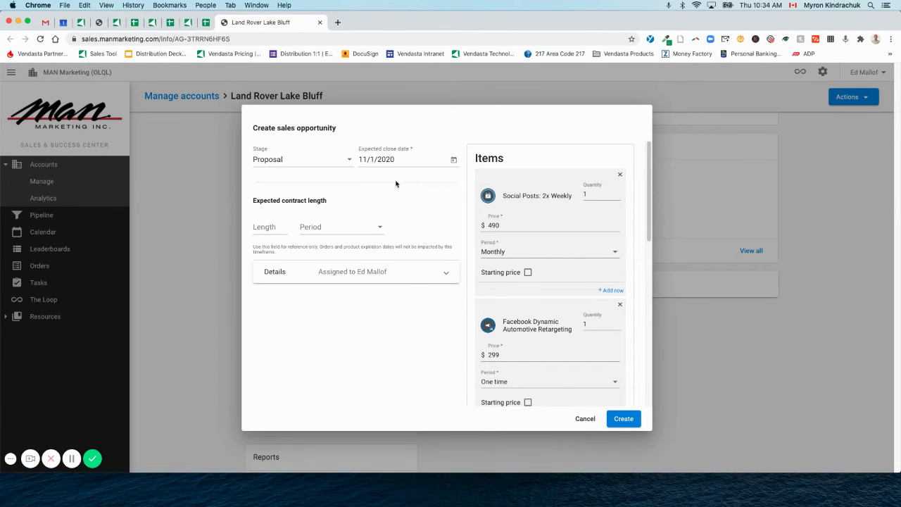
# - Set the expected contract length to 6 months and create the sales opportunity
pyautogui.click(265, 228)
pyautogui.click(310, 227)
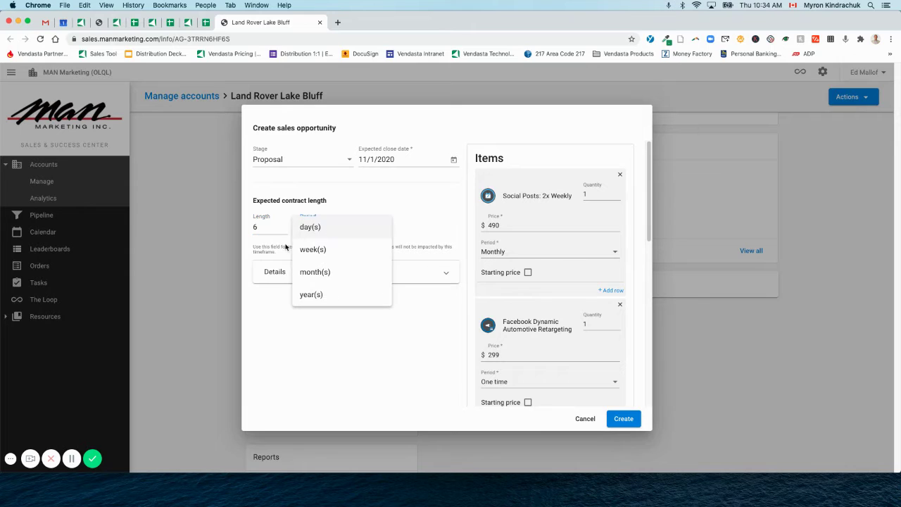
pyautogui.click(312, 273)
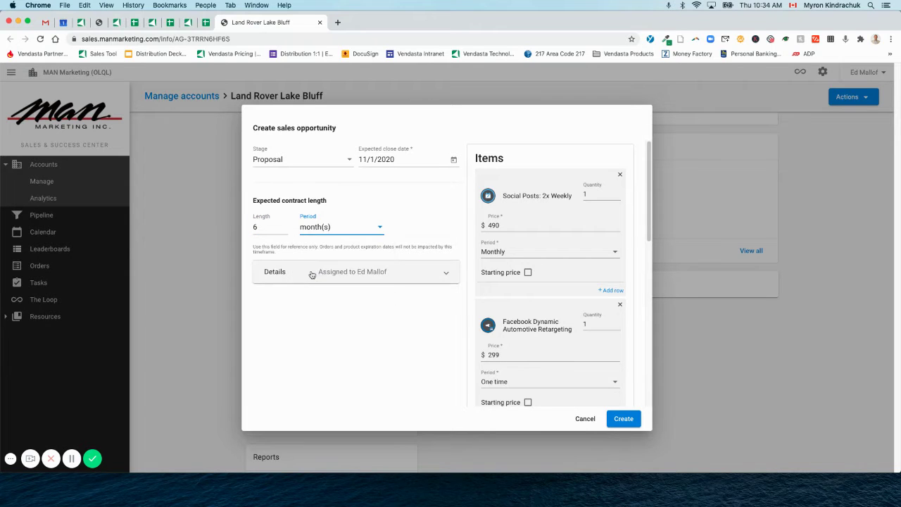
pyautogui.click(625, 420)
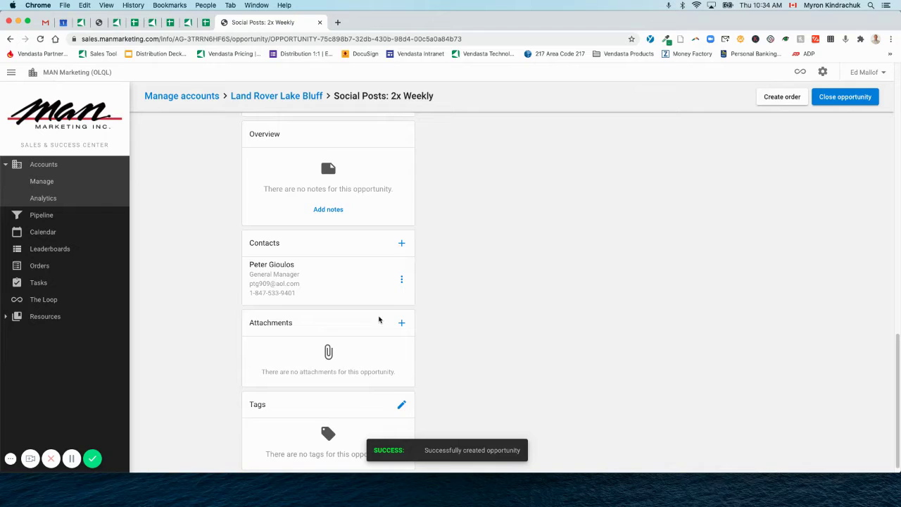
# - Review the new opportunity's details, and return to the Land Rover Lake Bluff account to check its opportunities
pyautogui.scroll(10, 381, 321)
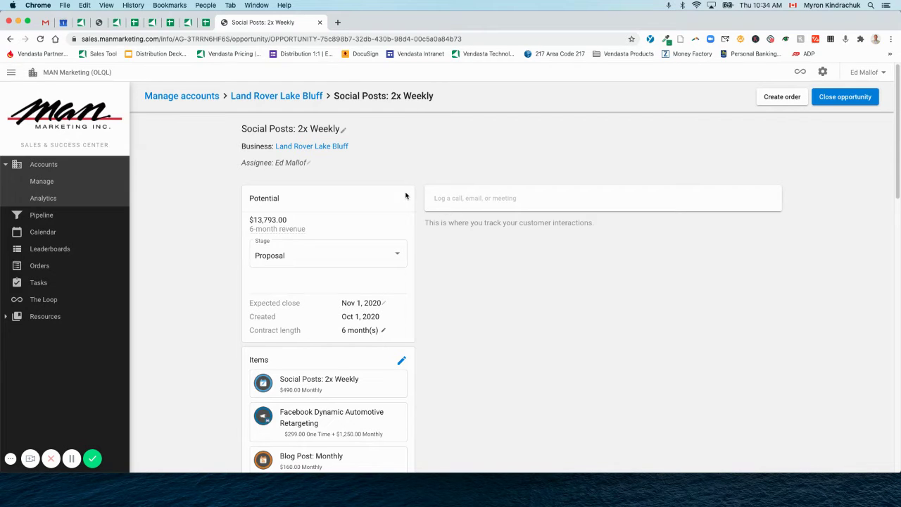
pyautogui.click(290, 97)
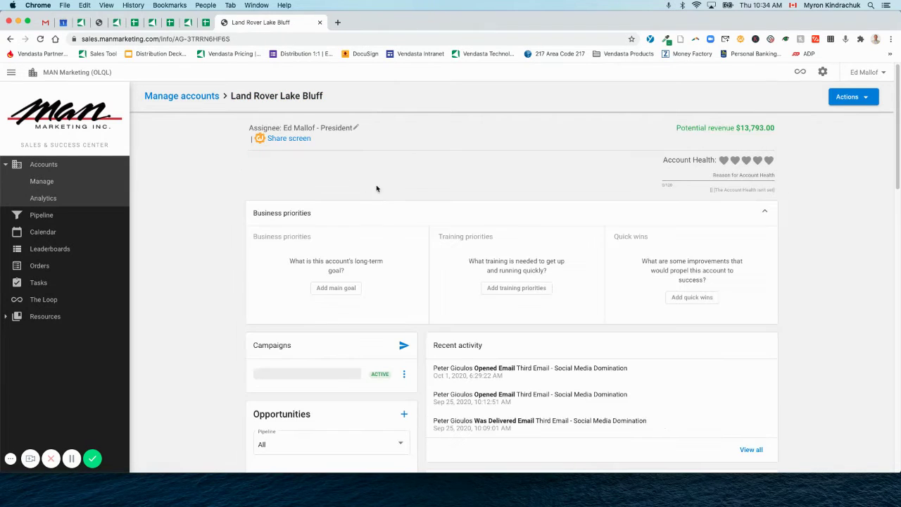
pyautogui.scroll(-5, 415, 206)
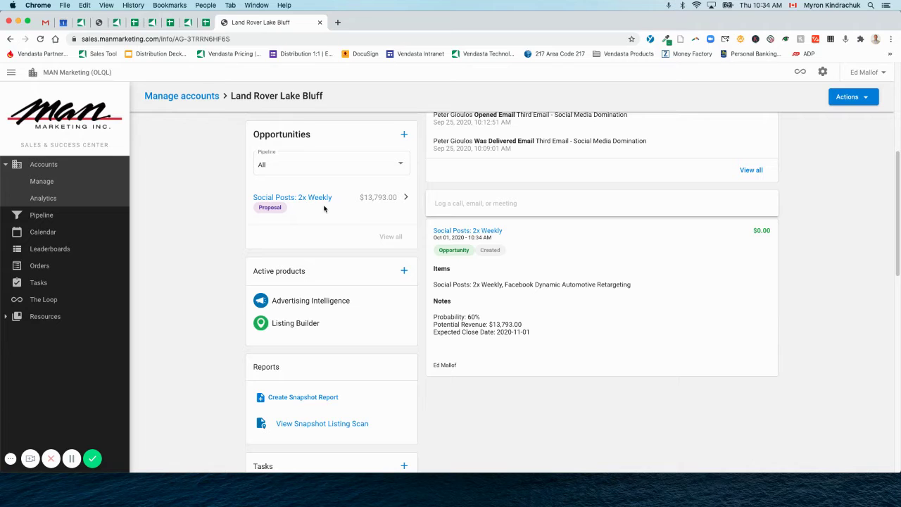
# - Begin logging an Inbound Call activity on the account and view the option to associate it with a sales opportunity
pyautogui.click(479, 207)
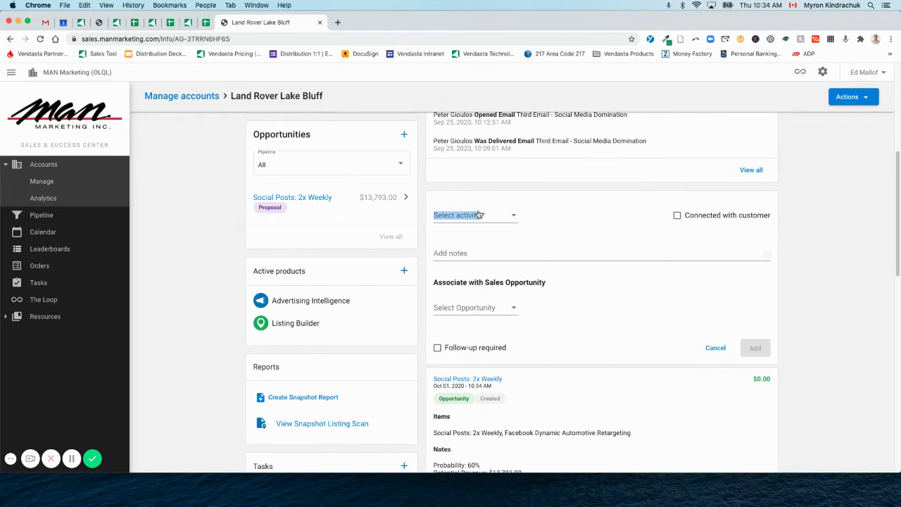
pyautogui.click(479, 213)
pyautogui.click(469, 240)
pyautogui.click(481, 309)
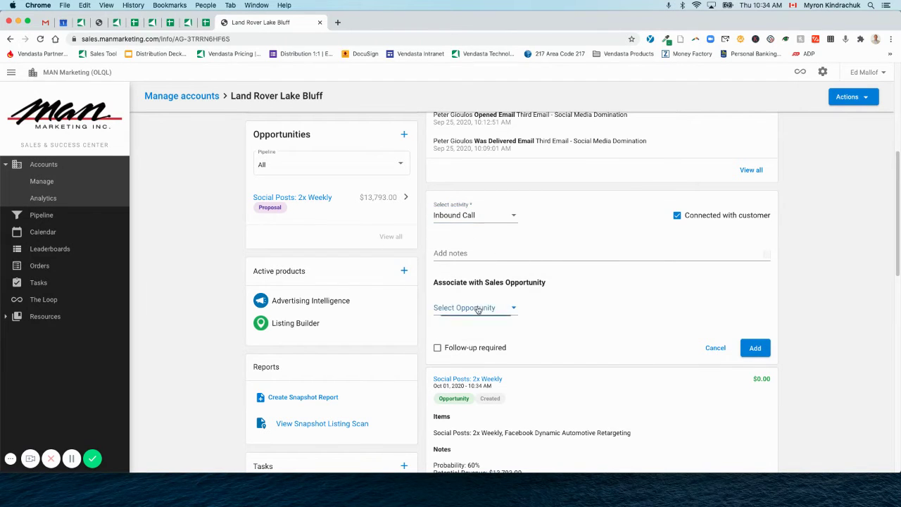
pyautogui.click(588, 296)
# - Open the Social Posts: 2x Weekly opportunity and rename it to Land Rover Digital Proposal
pyautogui.click(306, 198)
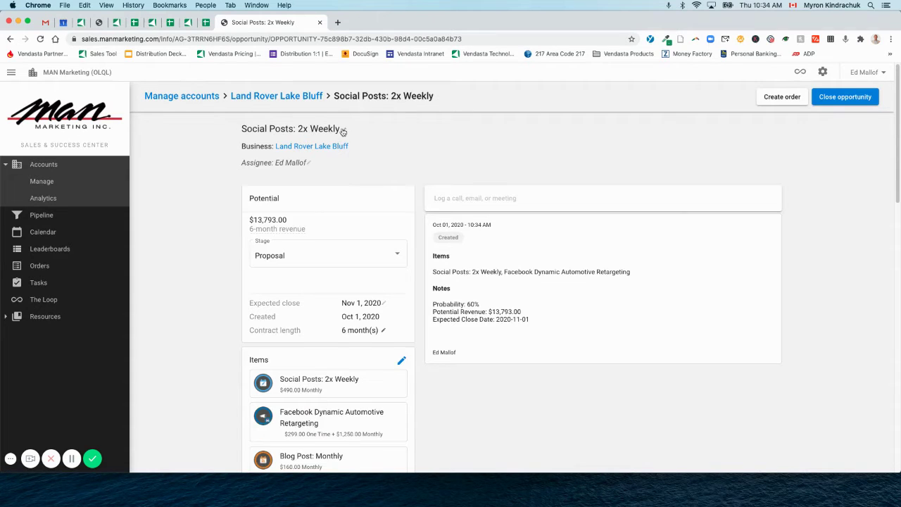
pyautogui.click(343, 130)
pyautogui.moveTo(328, 137); pyautogui.dragTo(236, 136)
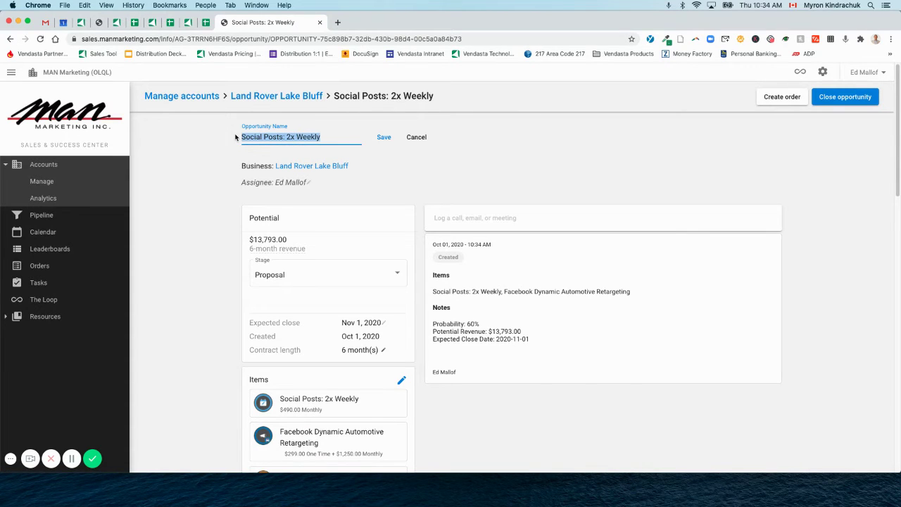
pyautogui.write('Land Rover Digital Proposal')
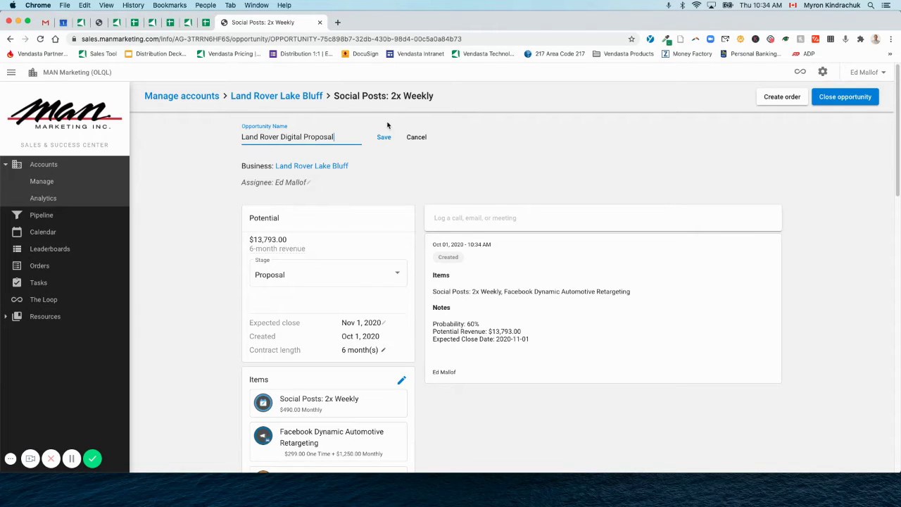
pyautogui.click(384, 136)
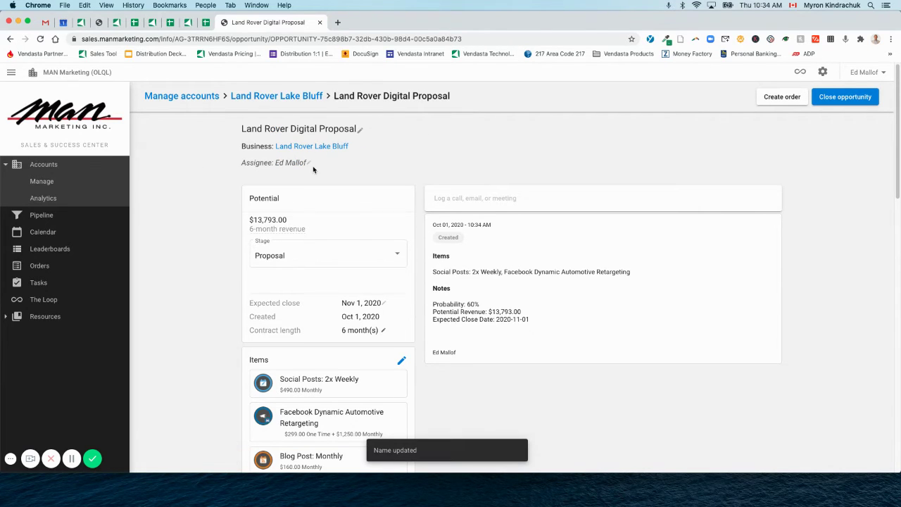
# - Begin logging an Outbound Call activity on the opportunity and go to its notes
pyautogui.click(491, 206)
pyautogui.click(476, 210)
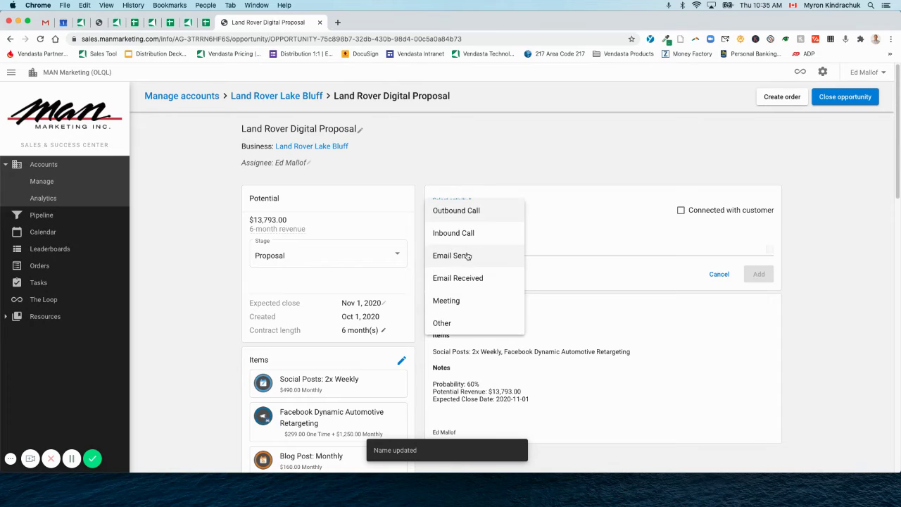
pyautogui.click(471, 210)
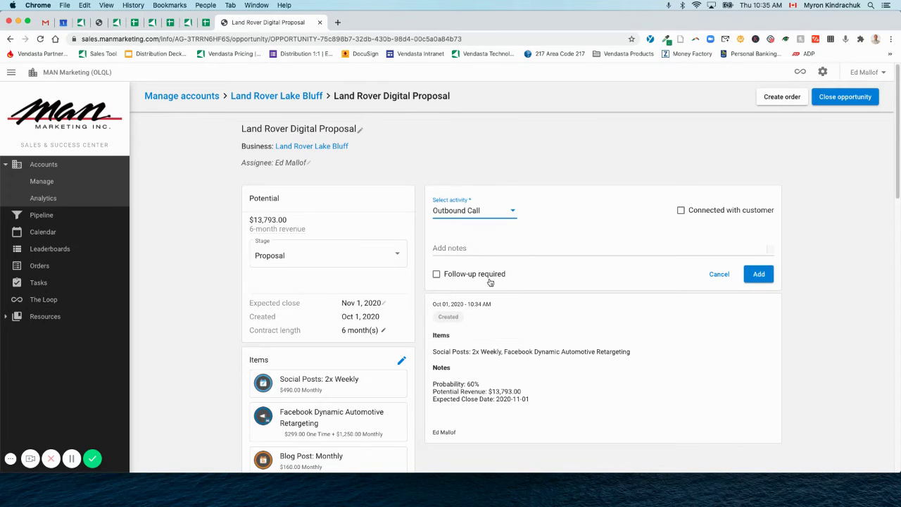
pyautogui.click(496, 243)
# - Return to the Land Rover Lake Bluff account and begin an activity entry associated with the Land Rover Digital Proposal opportunity
pyautogui.click(282, 96)
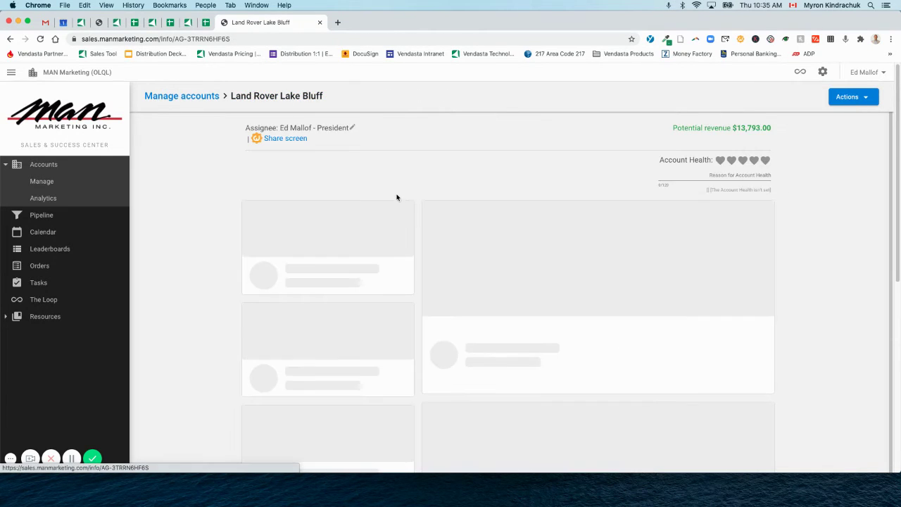
pyautogui.scroll(-3, 392, 273)
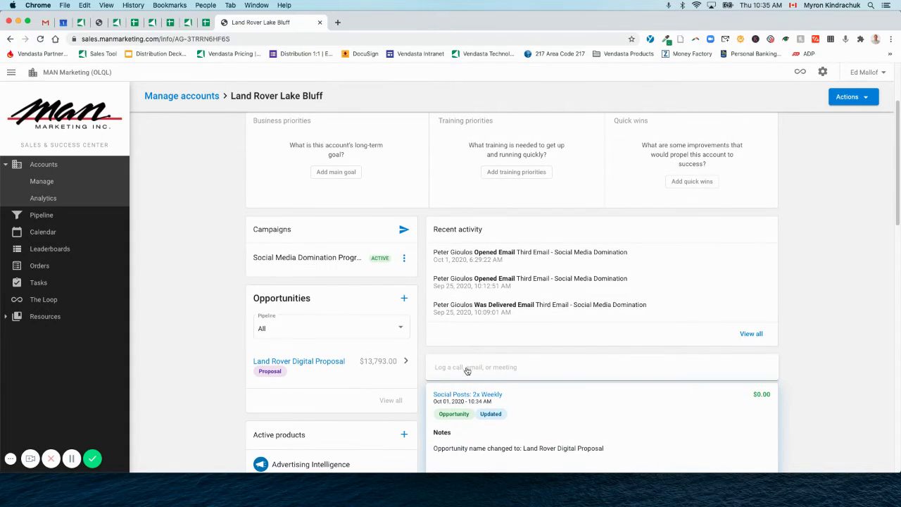
pyautogui.click(469, 369)
pyautogui.scroll(-3, 467, 376)
pyautogui.click(467, 376)
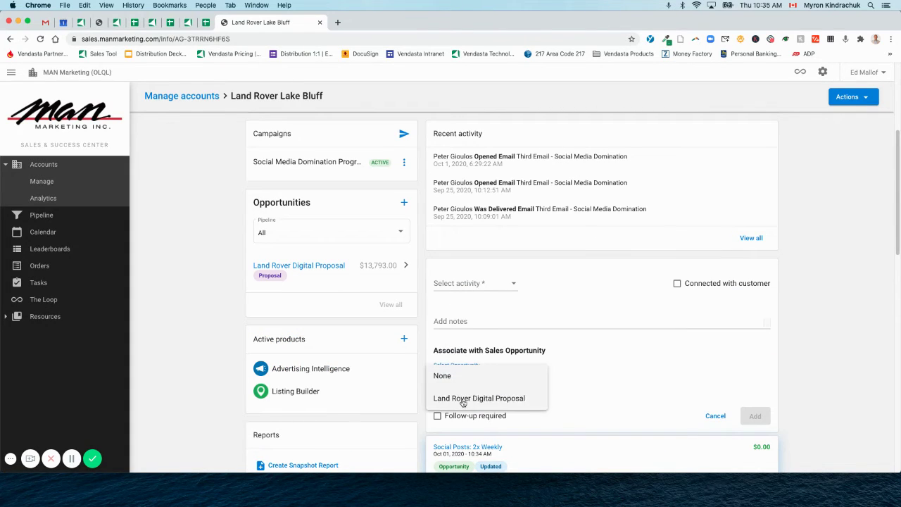
pyautogui.click(461, 399)
pyautogui.click(458, 311)
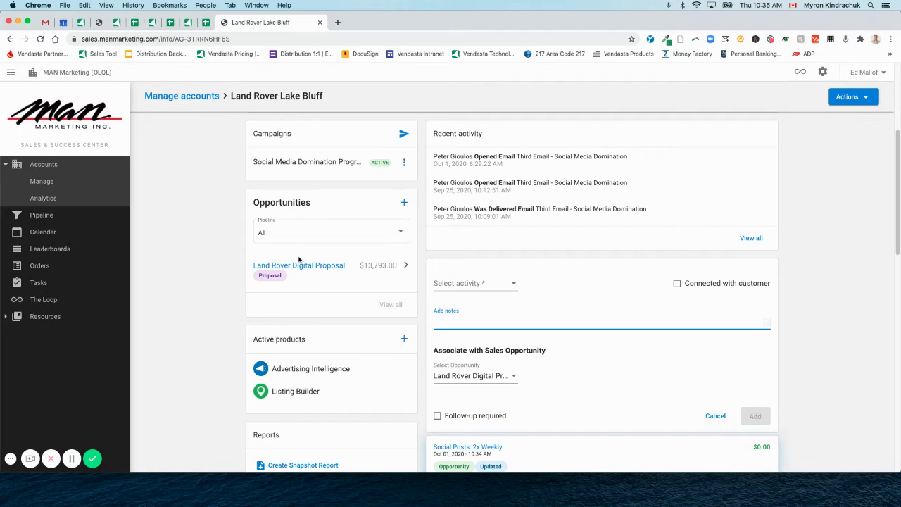
pyautogui.click(303, 298)
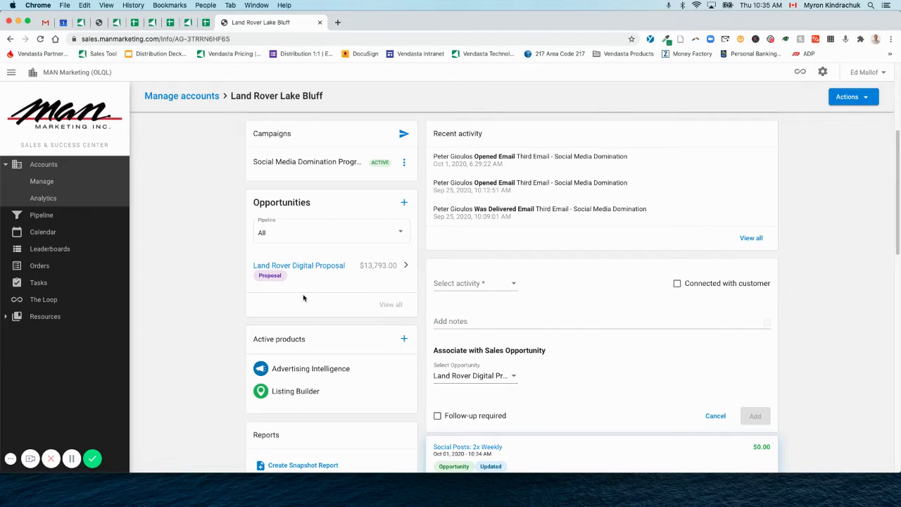
# - Open the Land Rover Digital Proposal opportunity, check the available close states for closing it, and cancel without closing
pyautogui.click(331, 268)
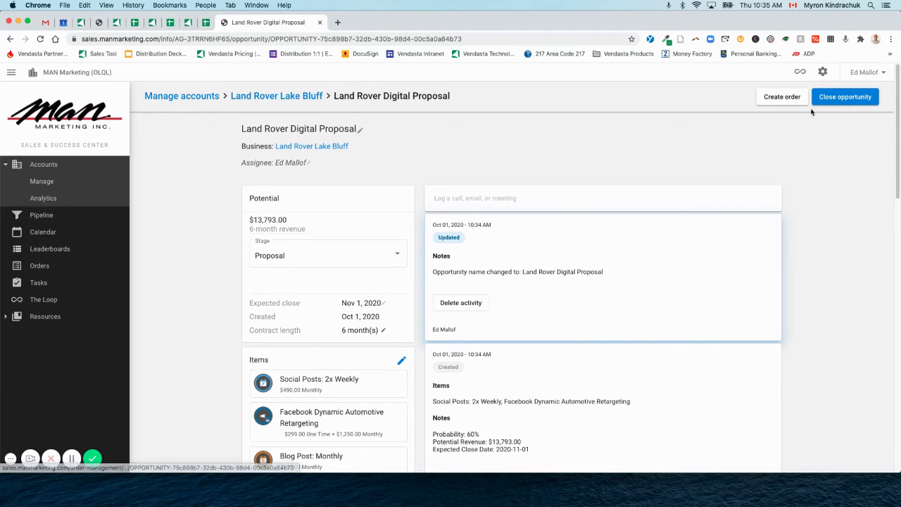
pyautogui.click(845, 100)
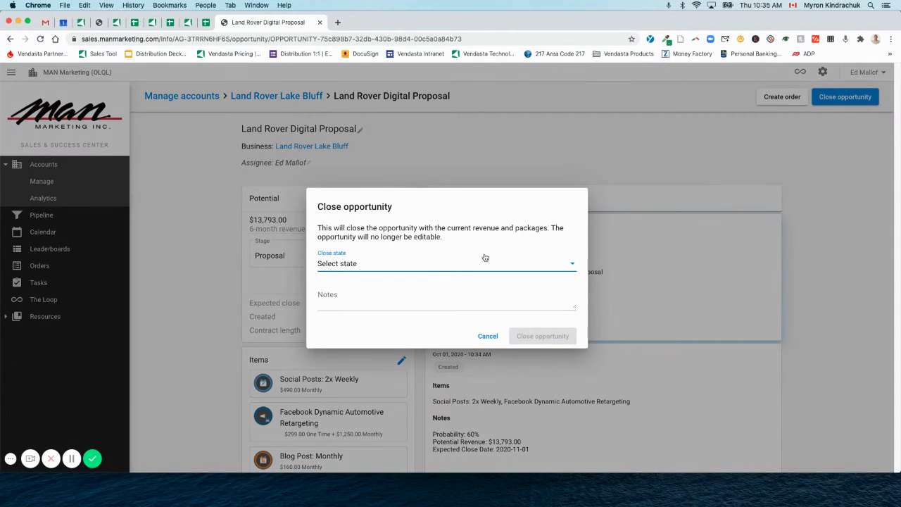
pyautogui.click(402, 268)
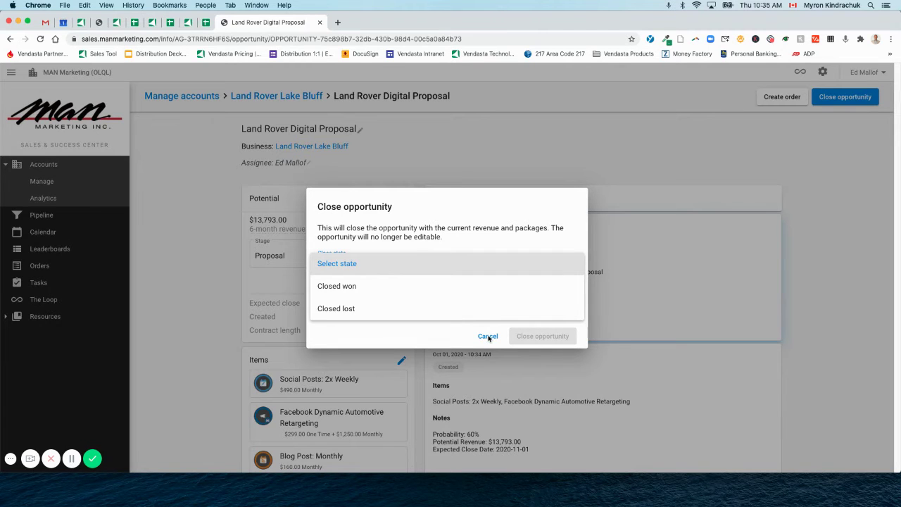
pyautogui.click(488, 337)
pyautogui.click(489, 336)
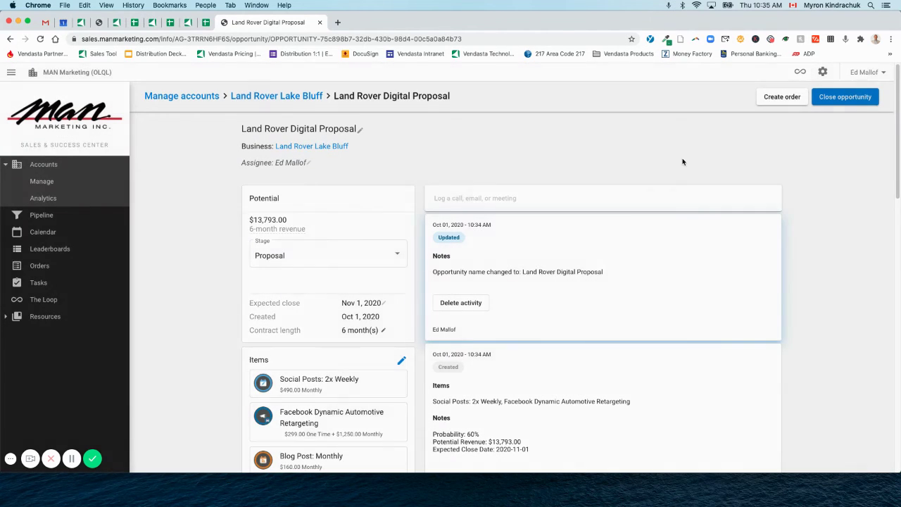
# - Start an order from the opportunity with contract start date 10/1/2020, review the order contents, and continue to the order form
pyautogui.click(774, 99)
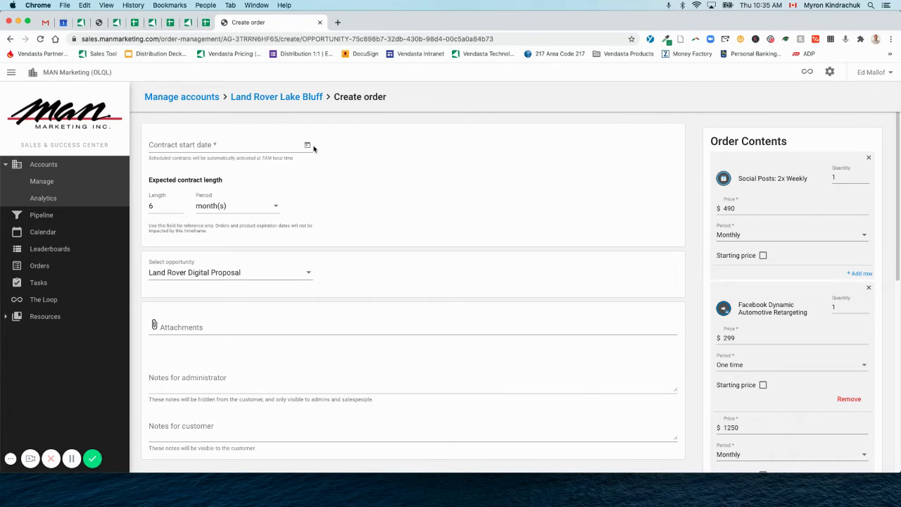
pyautogui.click(307, 145)
pyautogui.click(235, 214)
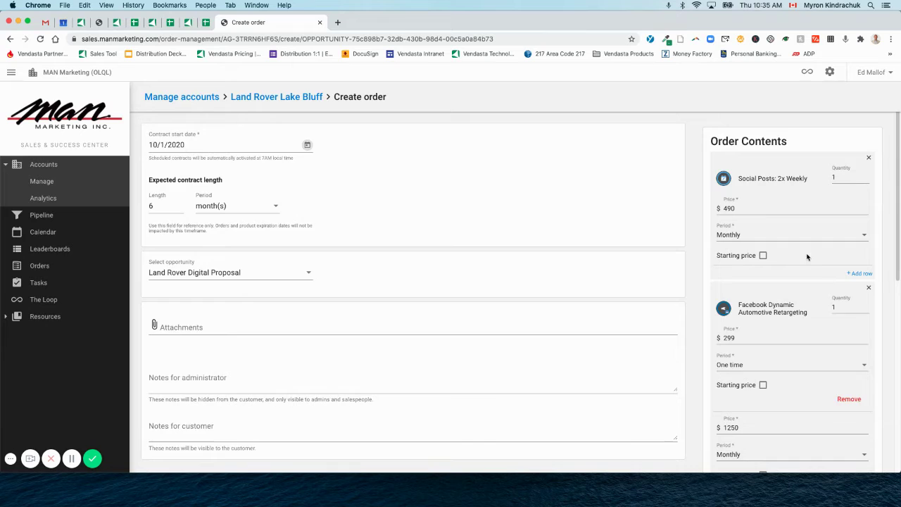
pyautogui.scroll(-10, 808, 257)
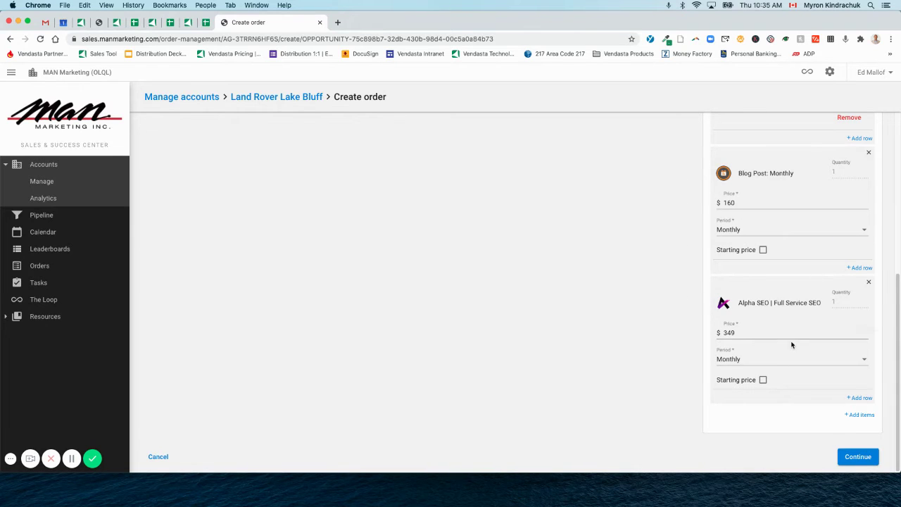
pyautogui.scroll(10, 792, 345)
pyautogui.scroll(-10, 793, 275)
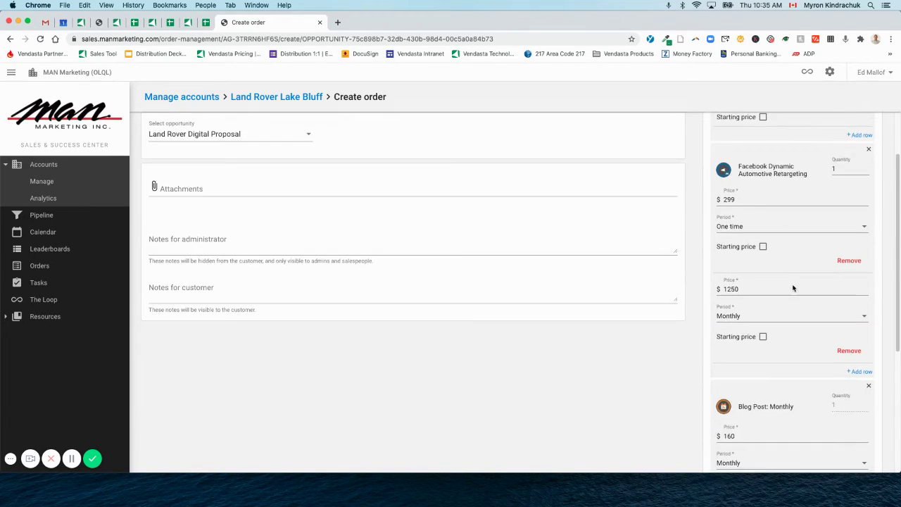
pyautogui.click(856, 456)
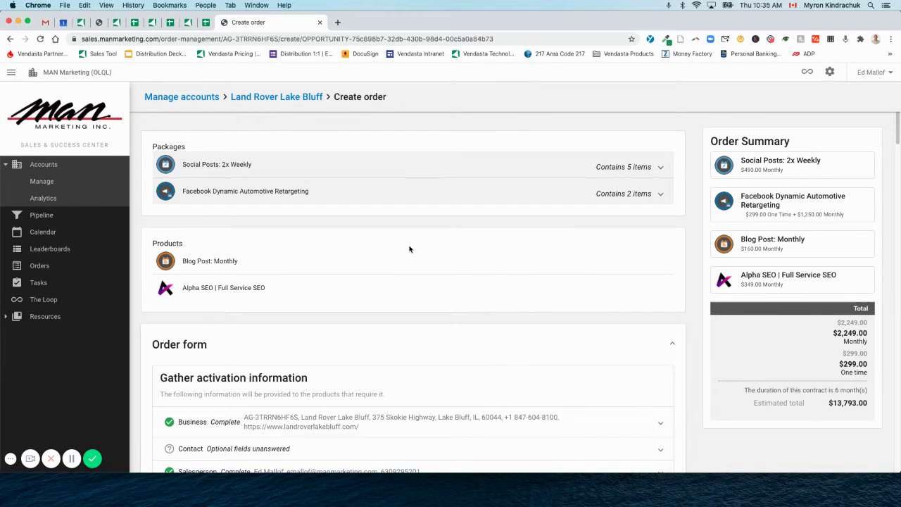
# - Review the order form's activation questions through to the submission options, and leave the order without submitting it
pyautogui.scroll(-10, 370, 273)
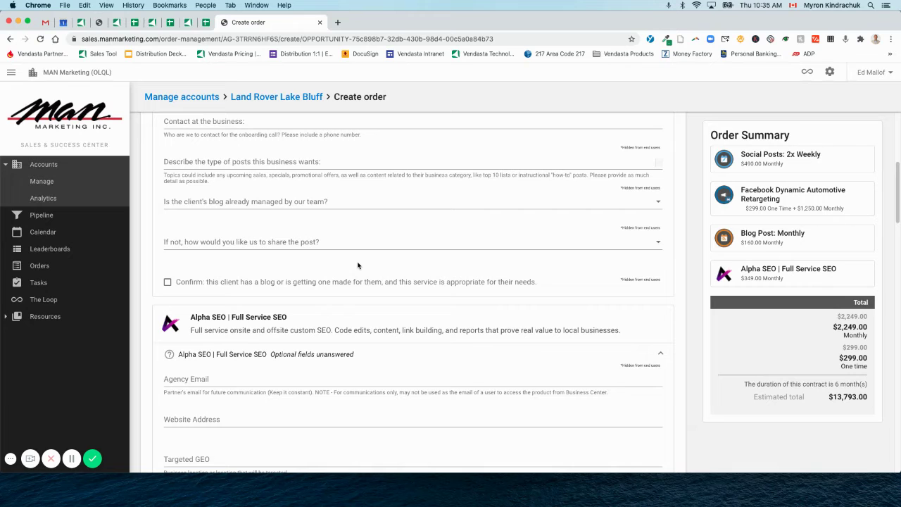
pyautogui.scroll(-15, 314, 280)
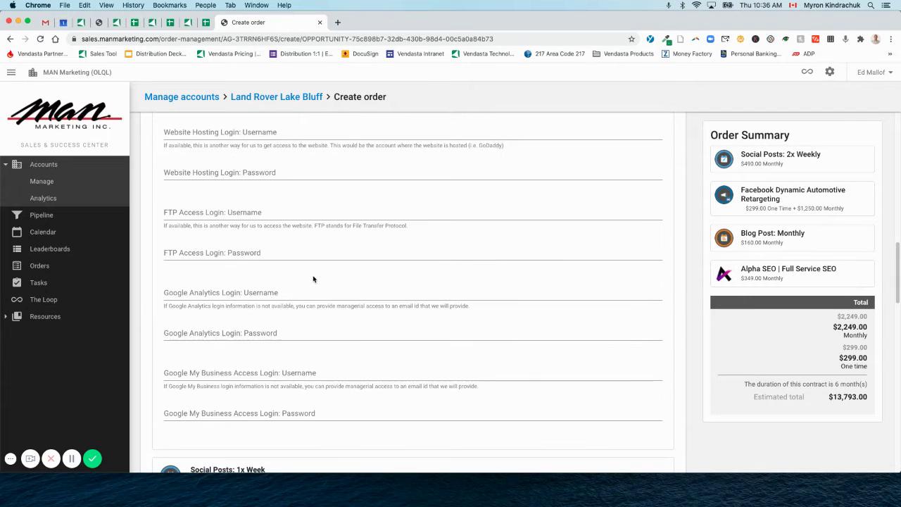
pyautogui.scroll(-10, 313, 278)
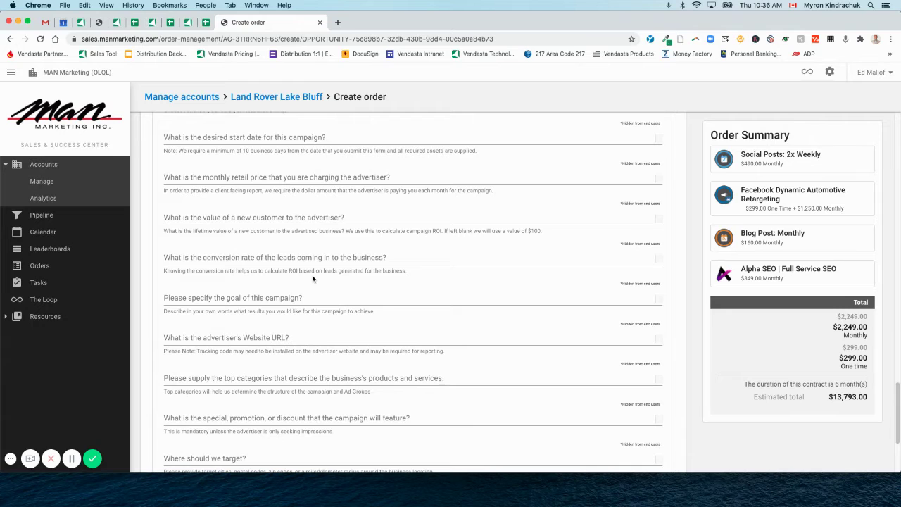
pyautogui.scroll(-3, 314, 281)
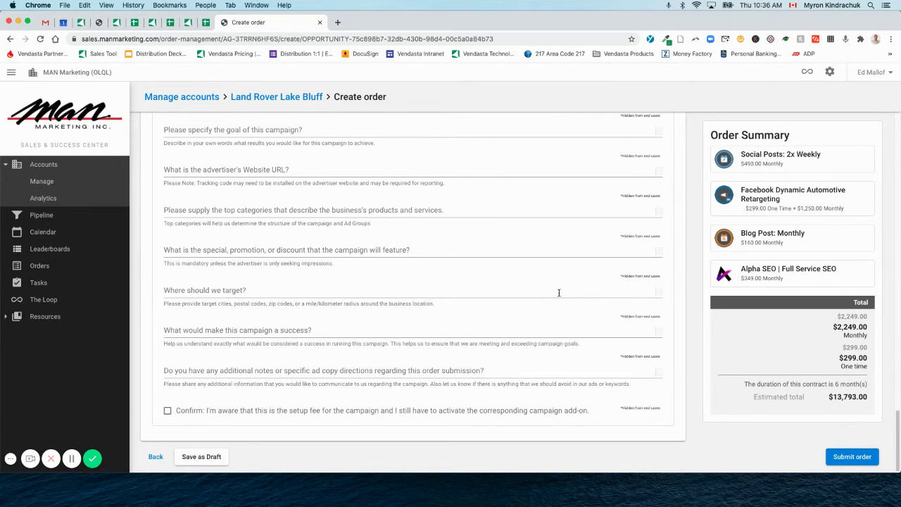
pyautogui.click(155, 457)
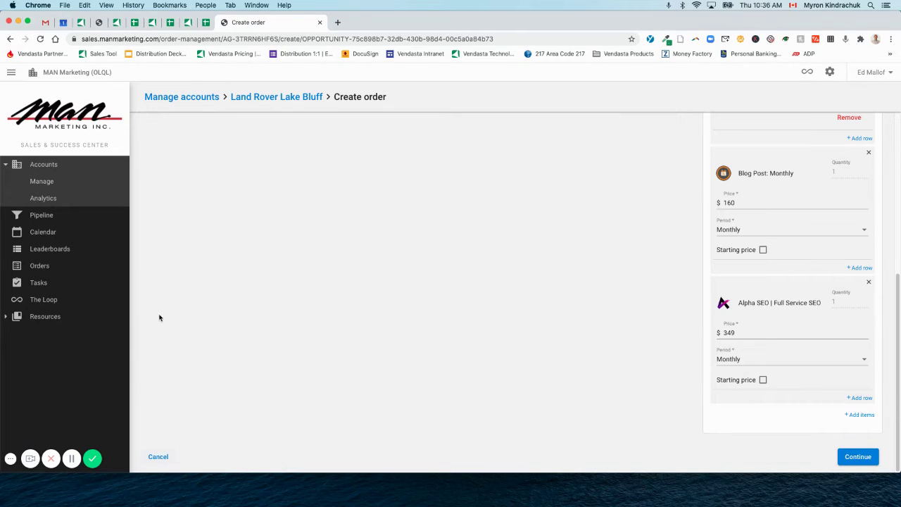
pyautogui.click(255, 97)
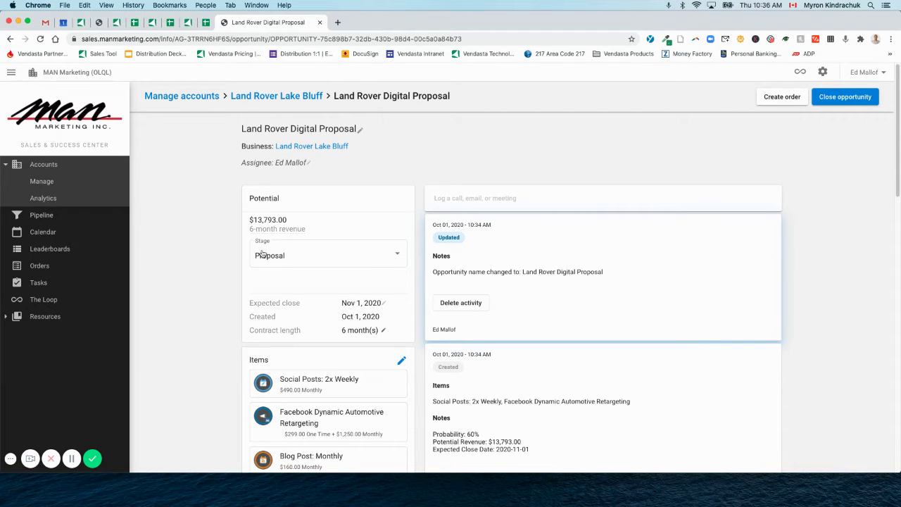
# - Go to the pipeline board and examine the details of the Land Rover Digital Proposal opportunity
pyautogui.click(62, 221)
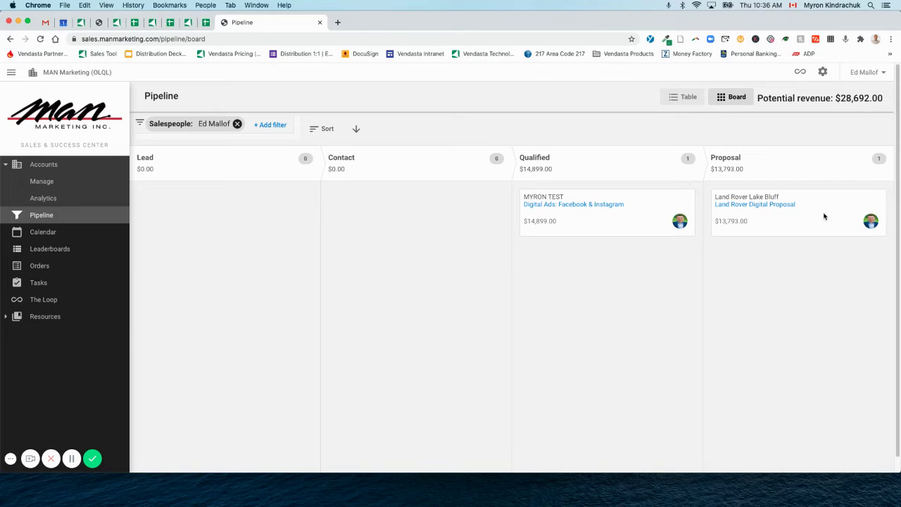
pyautogui.moveTo(819, 212); pyautogui.dragTo(788, 225)
pyautogui.click(777, 204)
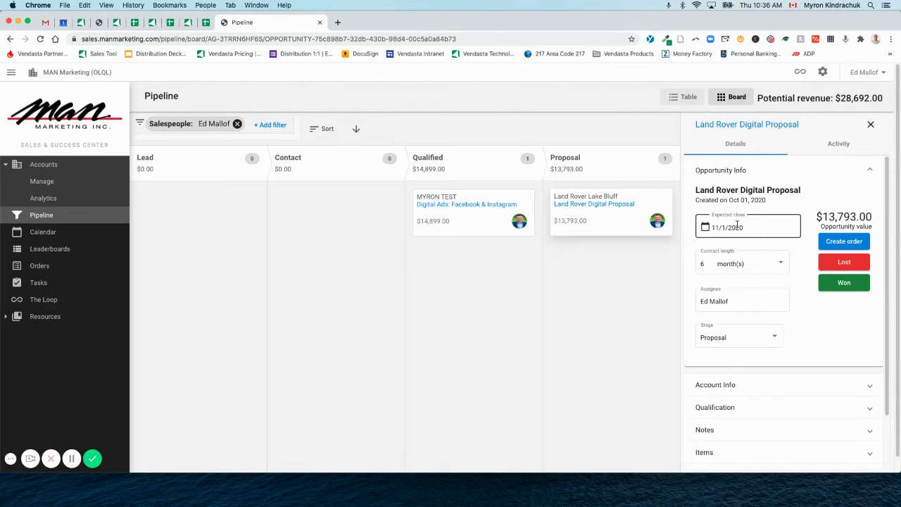
pyautogui.scroll(-2, 757, 239)
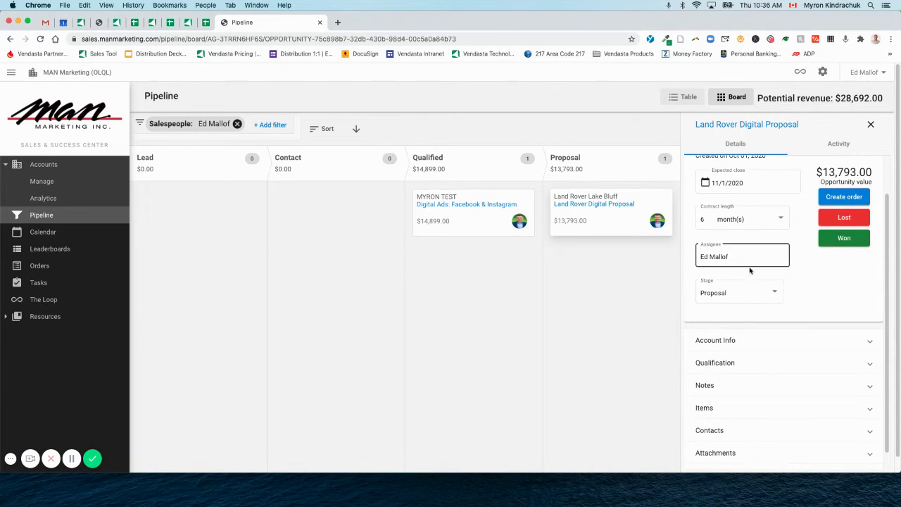
pyautogui.scroll(-1, 756, 303)
# - View the opportunity's qualification criteria, return to its details, and close them to show the full board
pyautogui.click(739, 343)
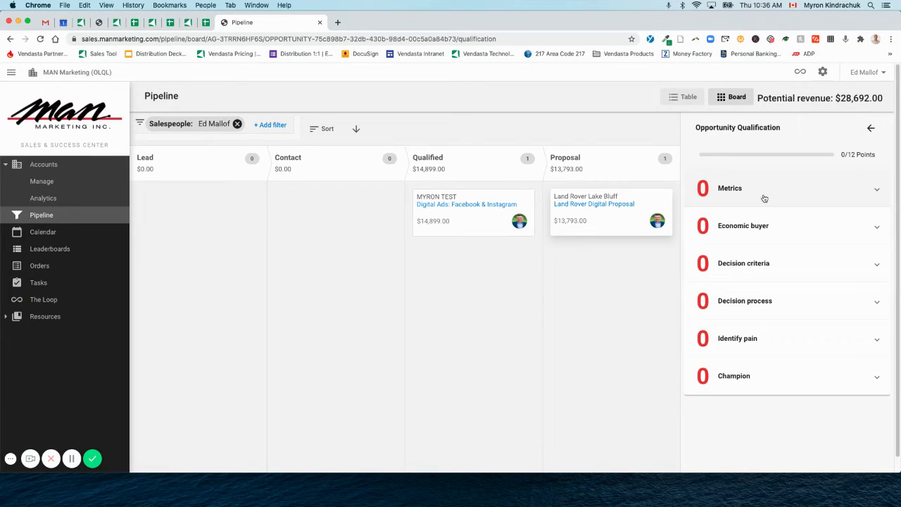
pyautogui.click(872, 128)
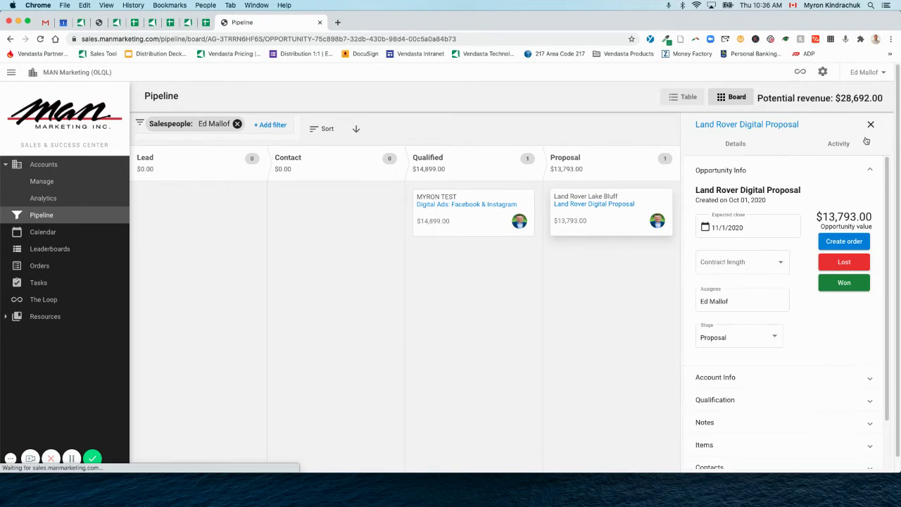
pyautogui.scroll(-1, 810, 253)
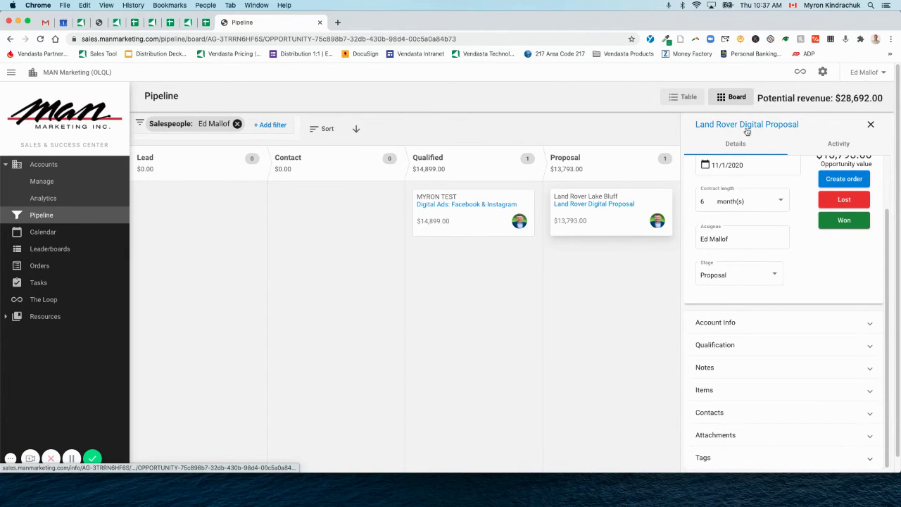
pyautogui.click(872, 125)
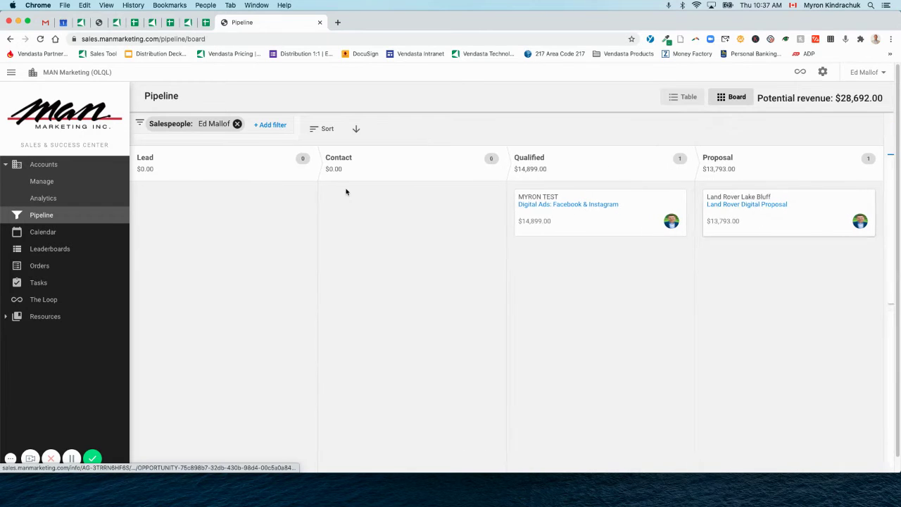
# - View the filter types available for the pipeline board and switch the pipeline to table view
pyautogui.click(272, 125)
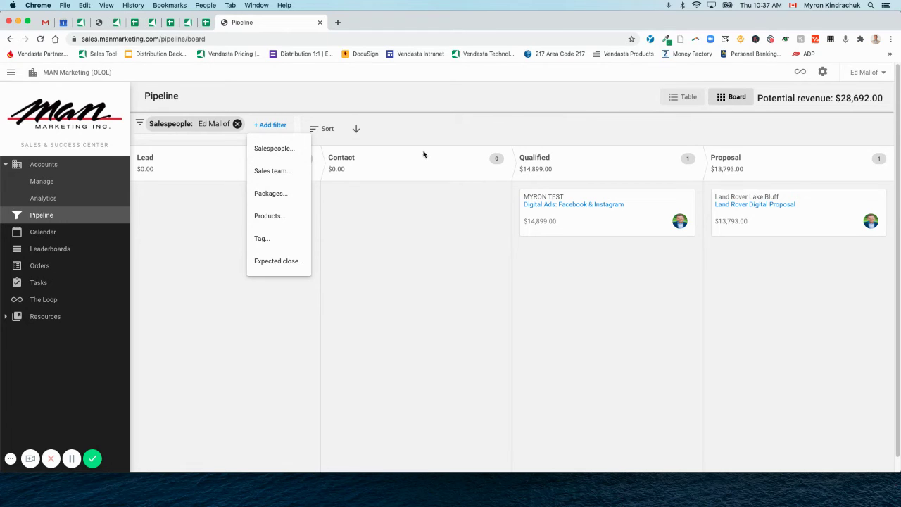
pyautogui.click(586, 110)
pyautogui.click(676, 97)
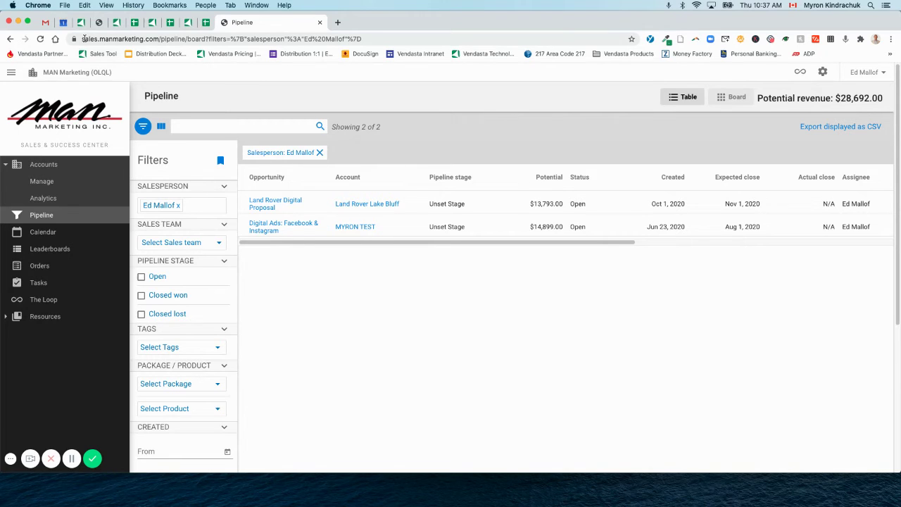
# - Switch to the Vendasta pipeline and remove its actual close date and Closed won filters, keeping only the salesperson filter
pyautogui.click(81, 22)
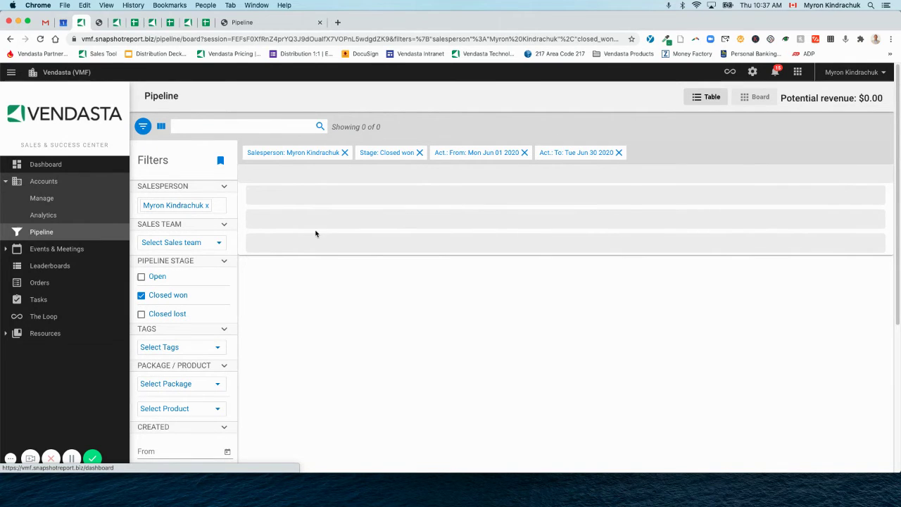
pyautogui.click(524, 153)
pyautogui.click(514, 153)
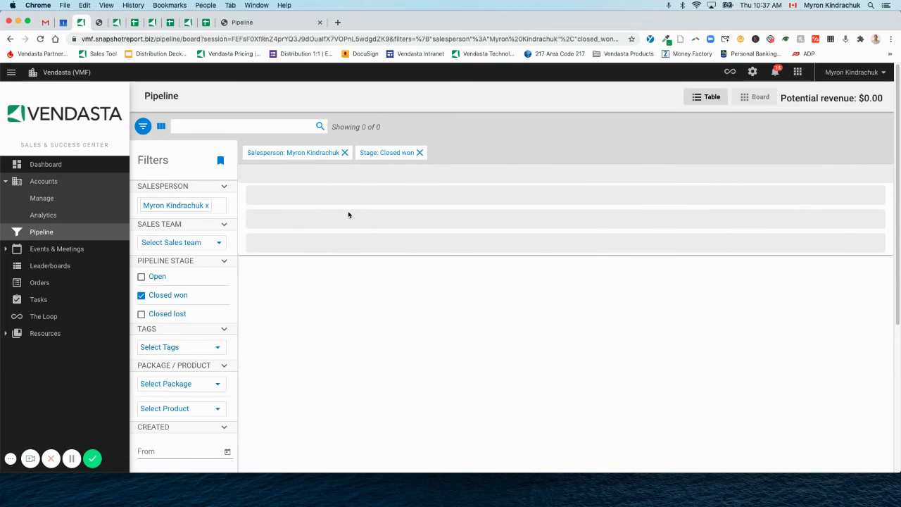
pyautogui.click(420, 153)
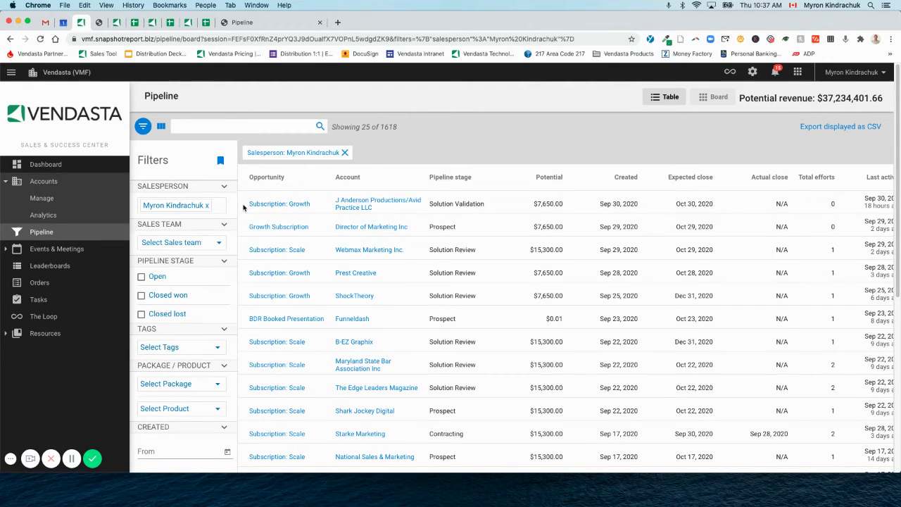
# - Return to the MAN Marketing account management page and open Scheduled Meetings to examine the booking URL setup
pyautogui.click(99, 22)
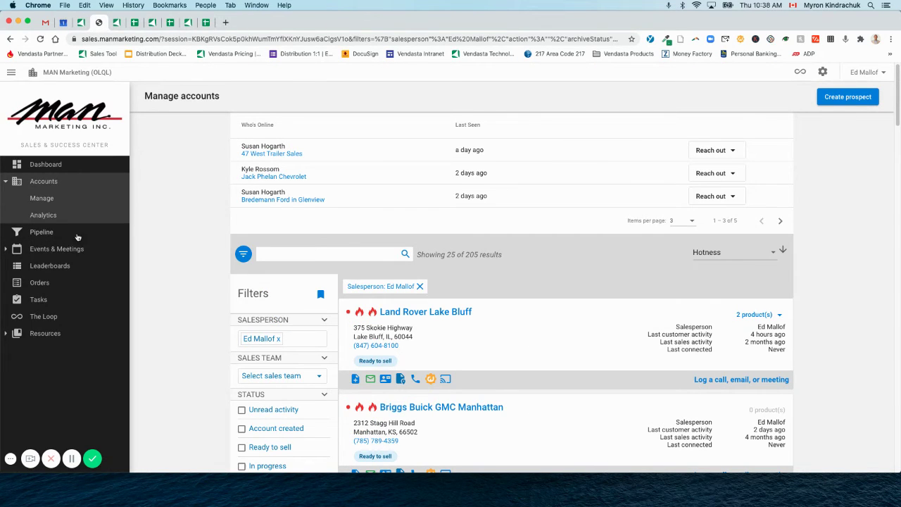
pyautogui.click(62, 249)
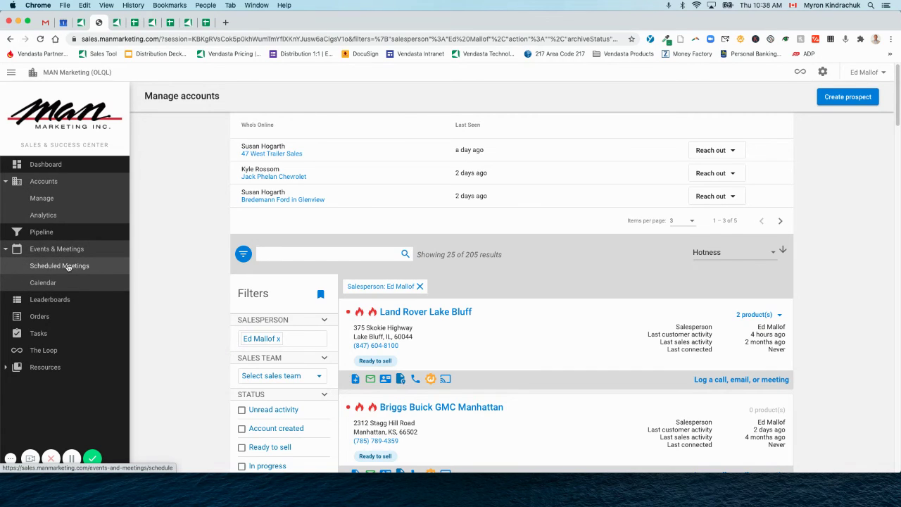
pyautogui.click(69, 267)
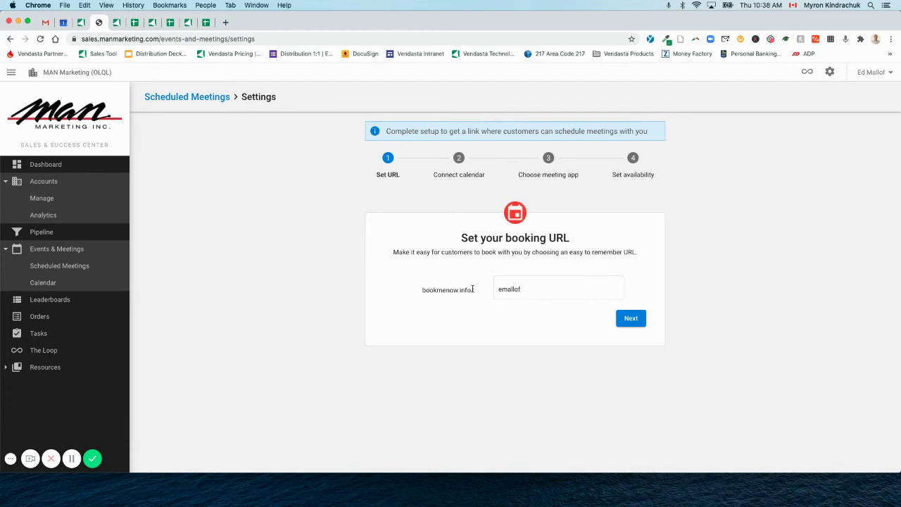
pyautogui.moveTo(474, 292); pyautogui.dragTo(414, 295)
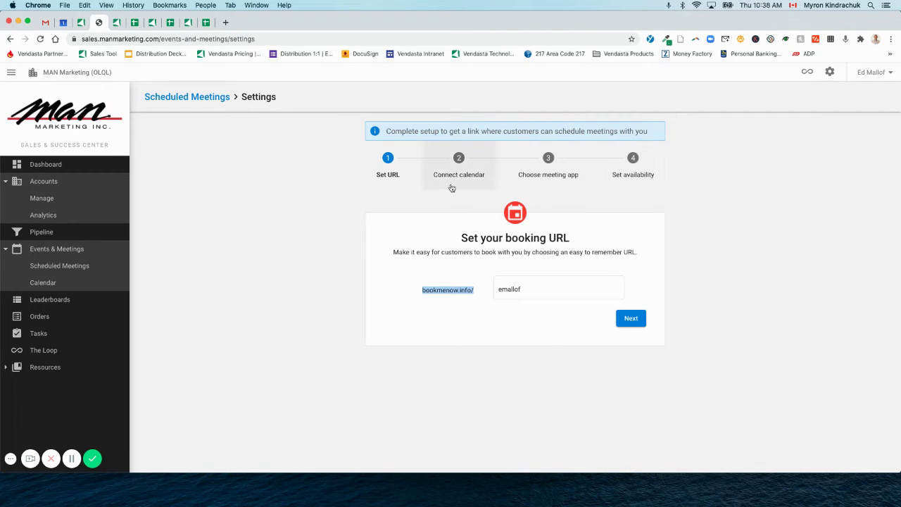
pyautogui.click(520, 288)
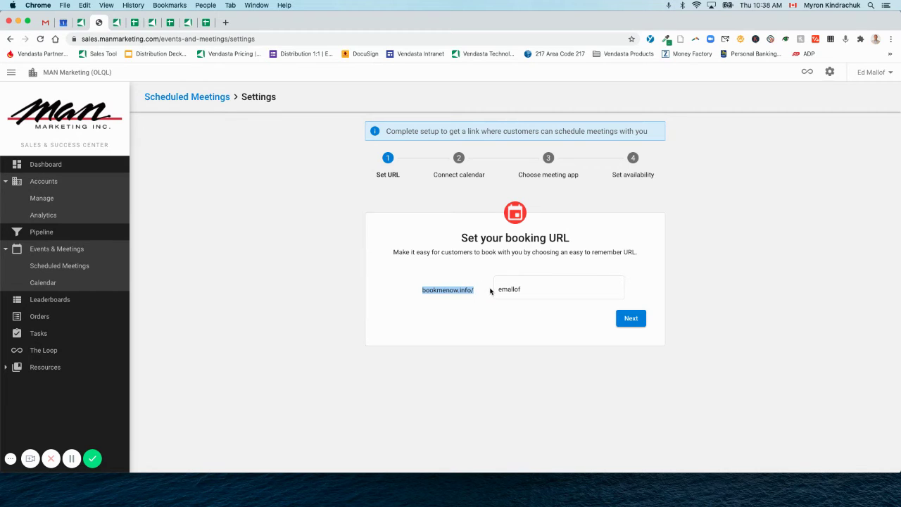
# - View the calendar by day and open the sales leaderboards
pyautogui.click(62, 283)
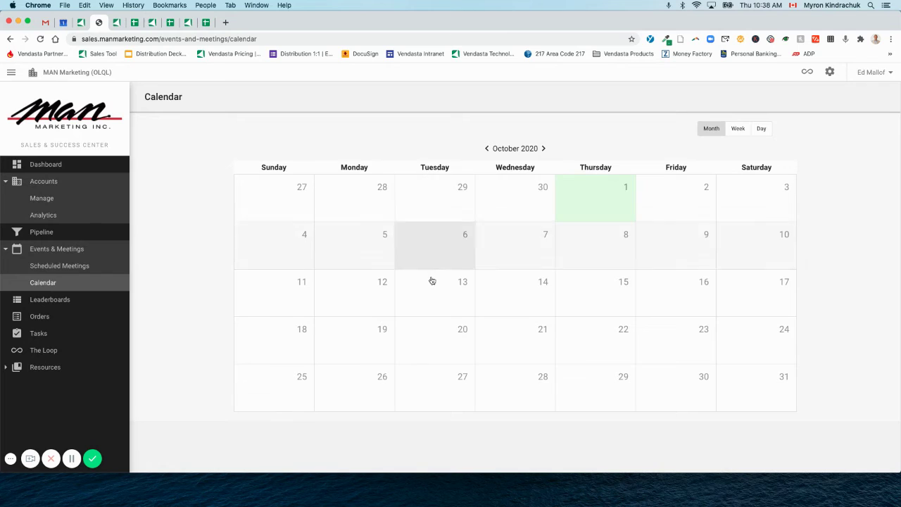
pyautogui.click(762, 128)
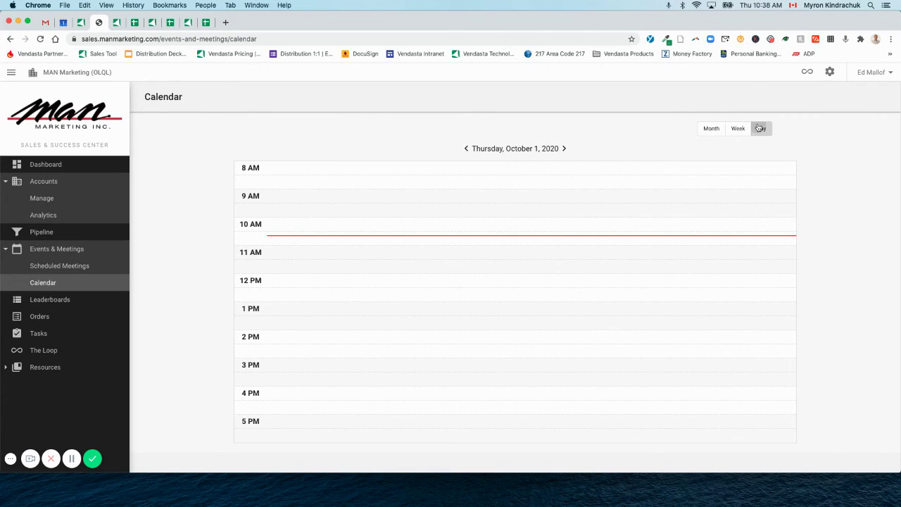
pyautogui.click(61, 303)
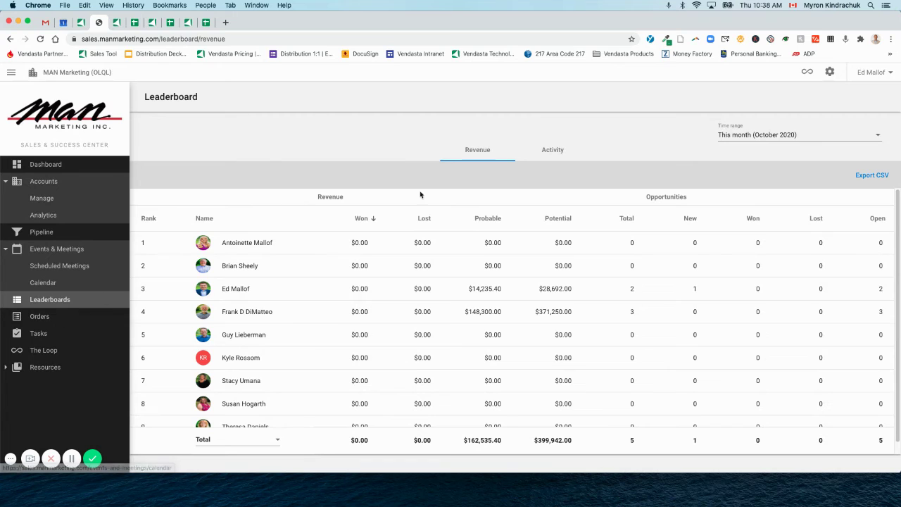
# - Set the leaderboard's time range to last month (September 2020), and open Orders to review the list of sales orders
pyautogui.click(731, 136)
pyautogui.click(736, 115)
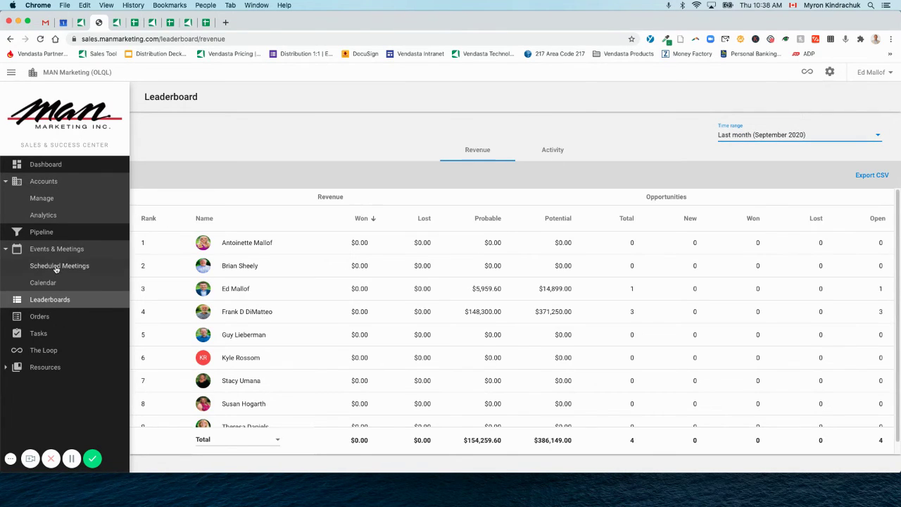
pyautogui.click(60, 314)
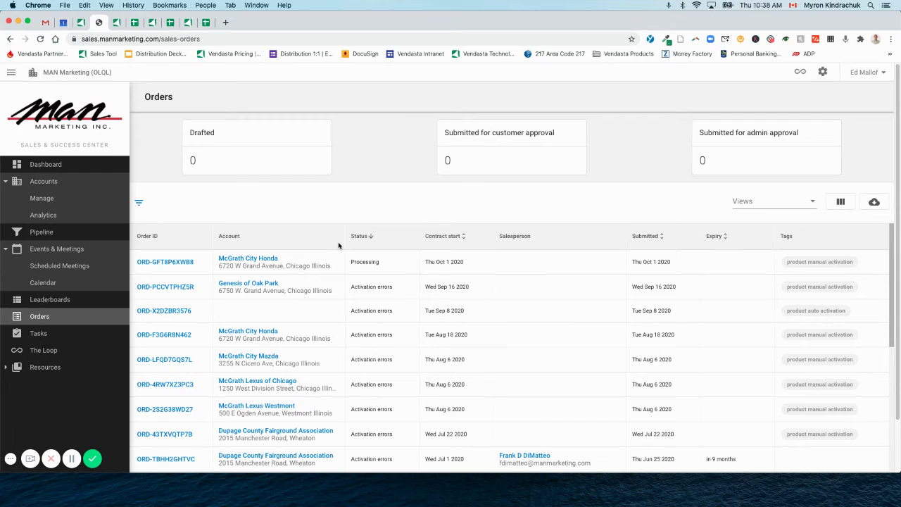
pyautogui.scroll(-10, 333, 246)
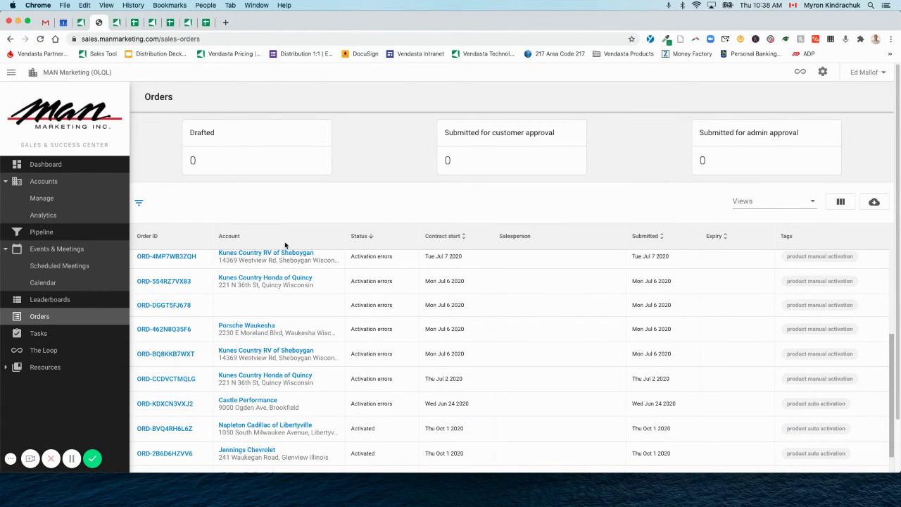
# - Open the task list and view the status options for the "follow up call needed" task, keeping its current status
pyautogui.click(88, 332)
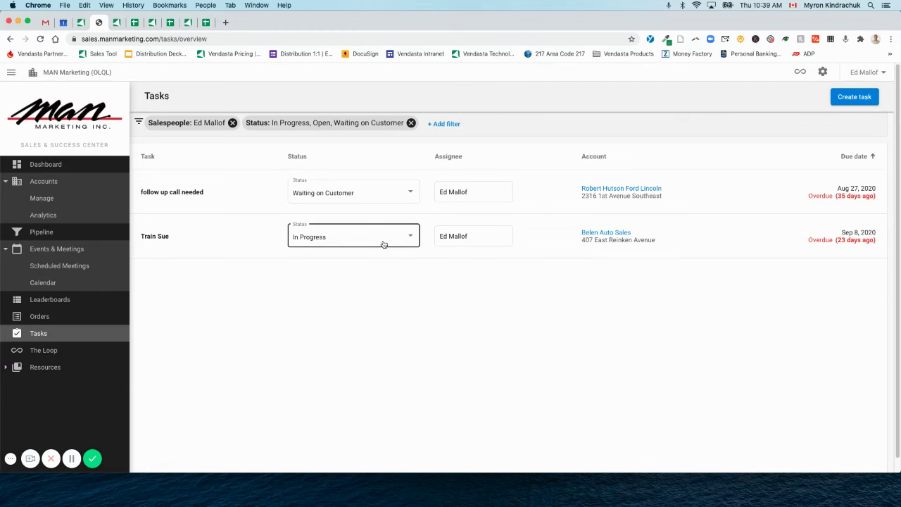
pyautogui.click(363, 199)
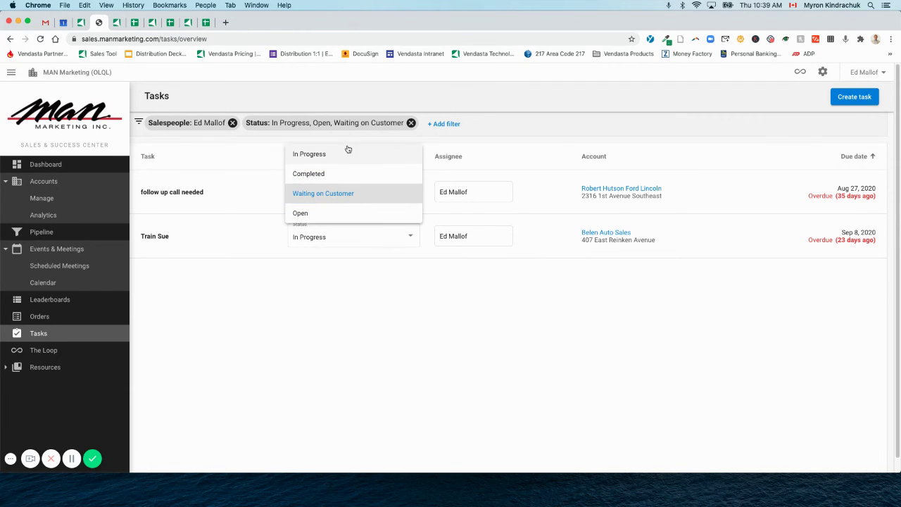
pyautogui.click(316, 287)
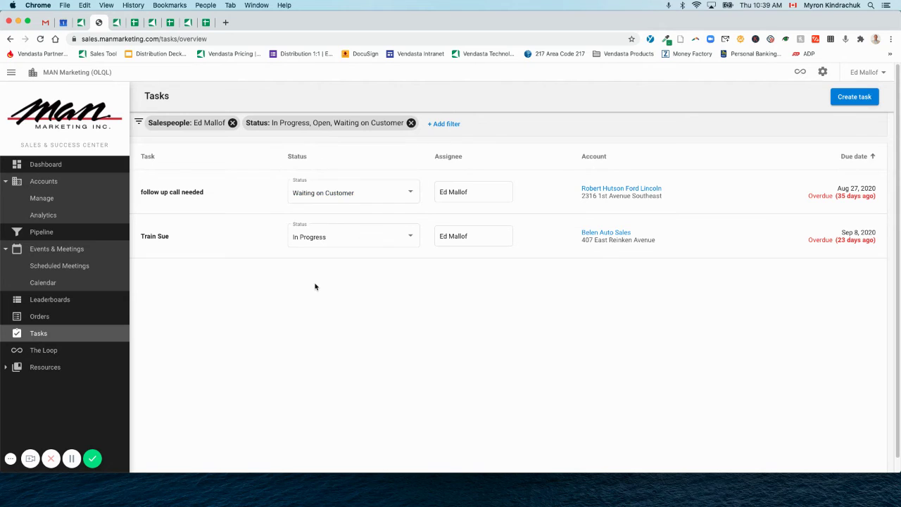
# - Open The Loop and review the sales team's recent activity posts, such as opportunities, calls, emails and meetings
pyautogui.click(43, 351)
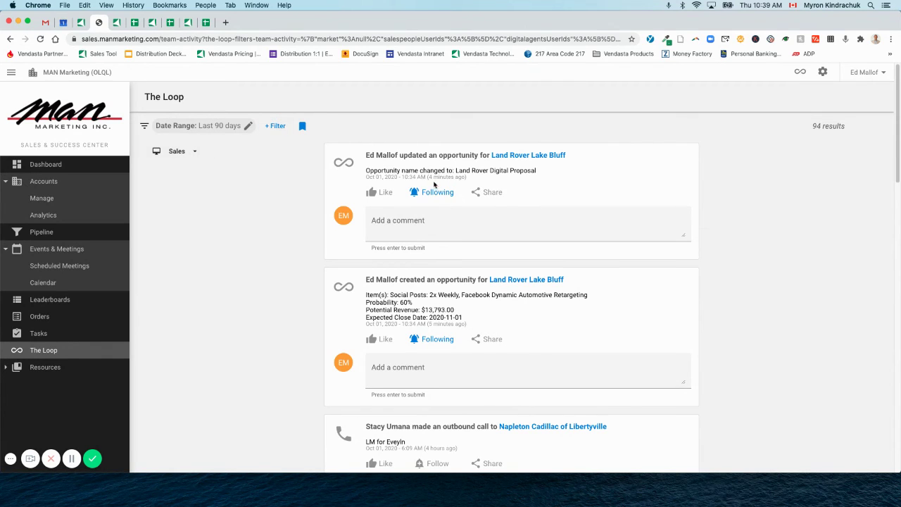
pyautogui.scroll(-10, 434, 190)
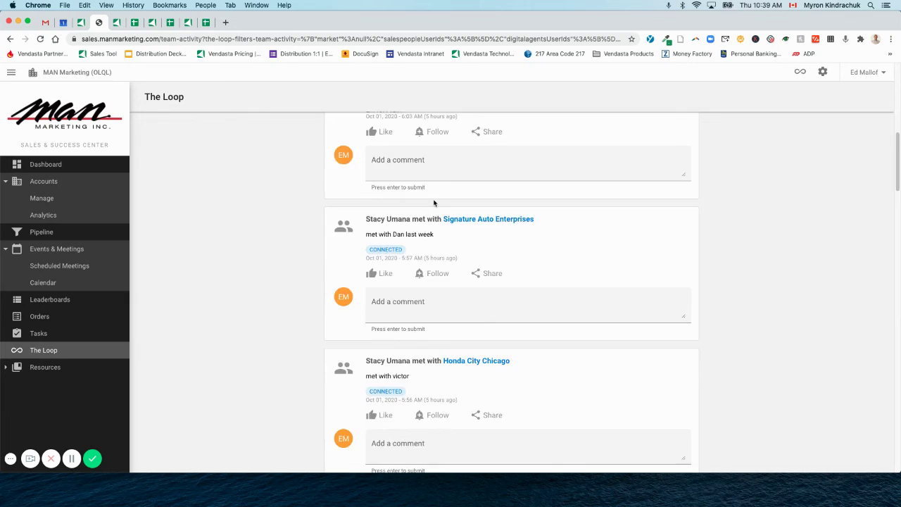
pyautogui.scroll(-6, 434, 202)
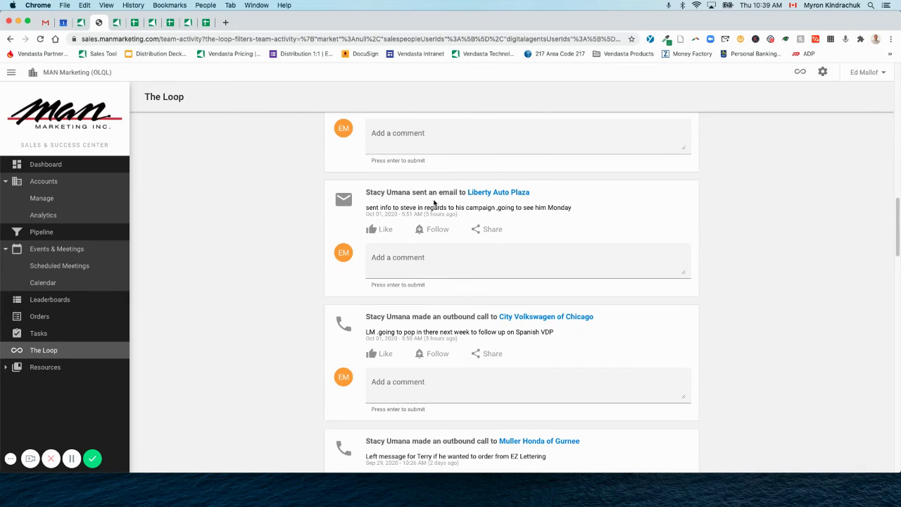
pyautogui.scroll(-2, 434, 202)
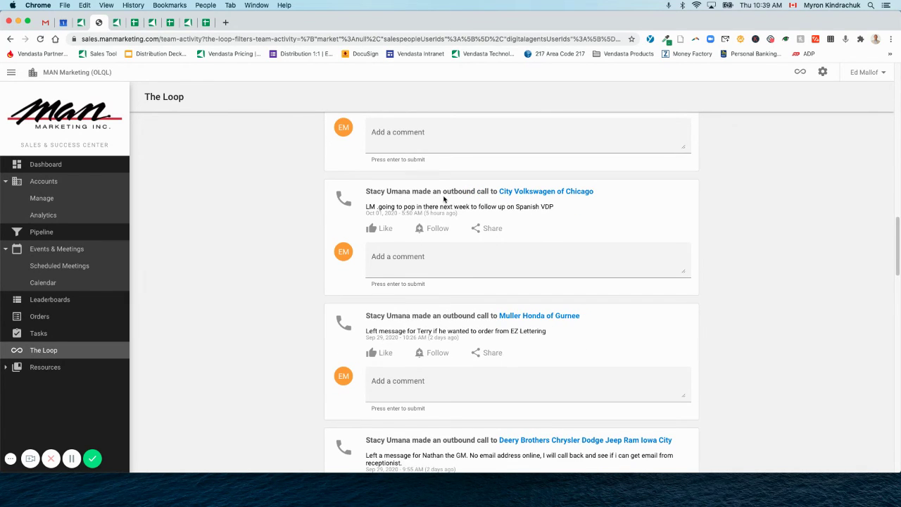
pyautogui.scroll(-4, 444, 199)
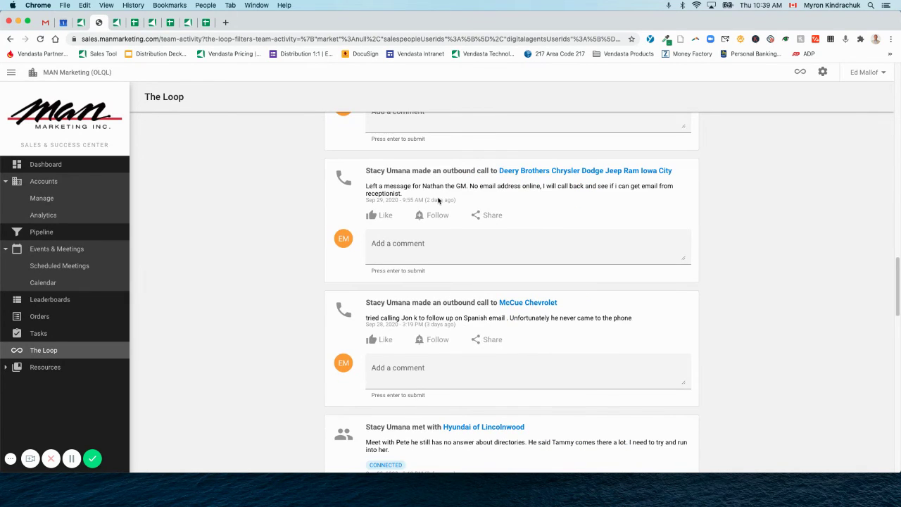
# - View the training resources for Products, Store and Sales one after another
pyautogui.click(59, 369)
pyautogui.click(51, 384)
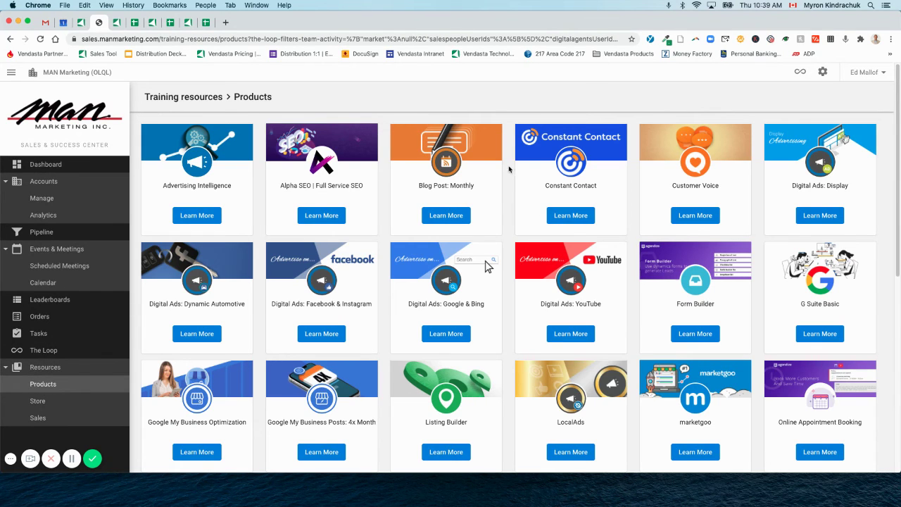
pyautogui.click(60, 403)
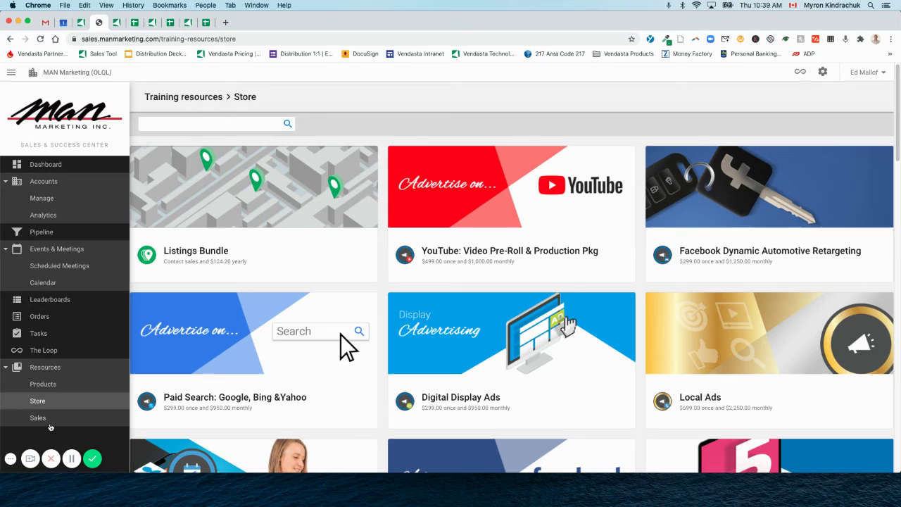
pyautogui.click(55, 422)
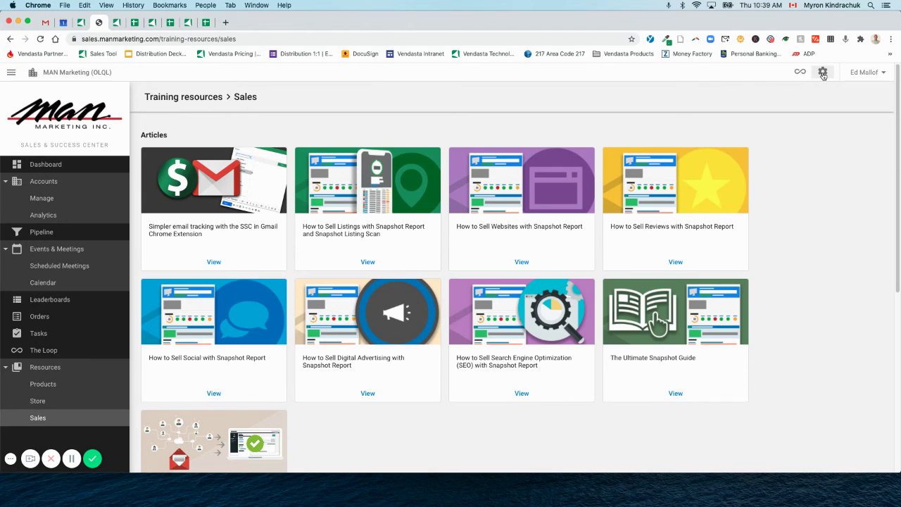
# - Switch from the Sales & Success Center back to Partner Center and open Conquer Local Academy
pyautogui.click(854, 73)
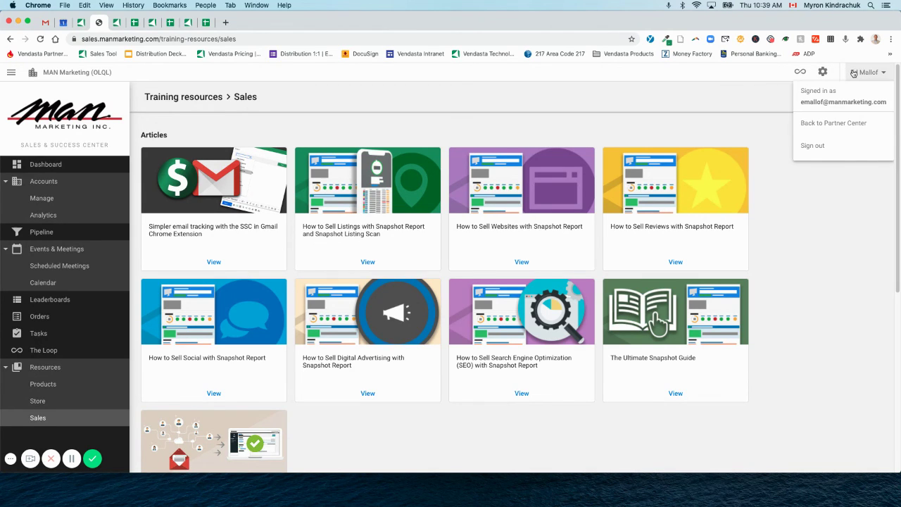
pyautogui.click(829, 127)
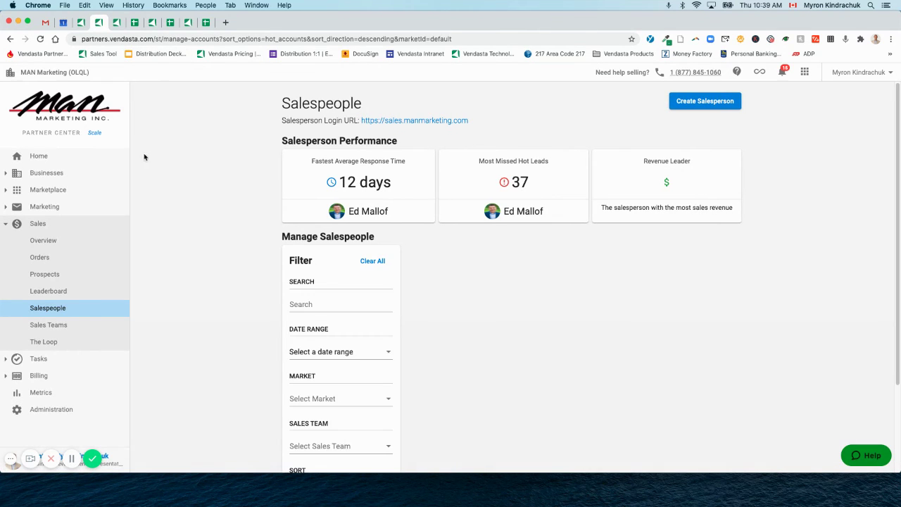
pyautogui.click(805, 72)
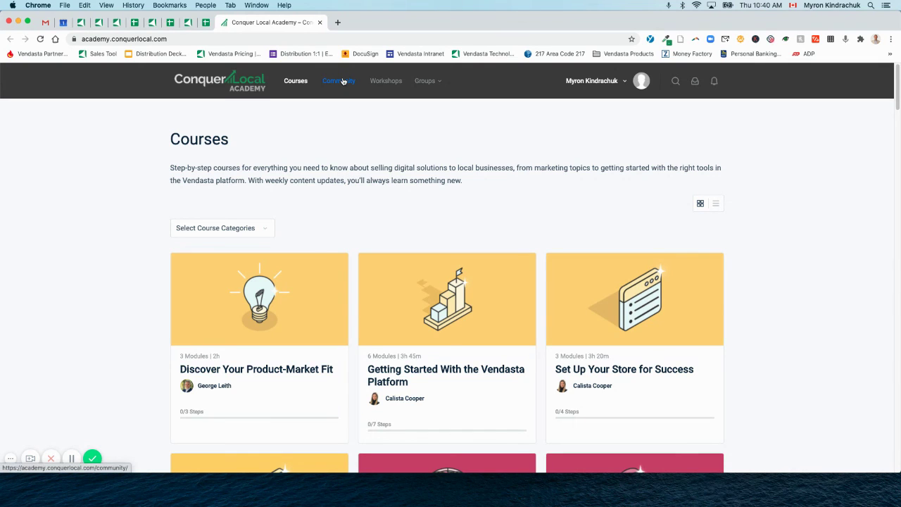
# - Examine the academy's groups, courses, programs and weekly workshop sessions
pyautogui.moveTo(431, 79)
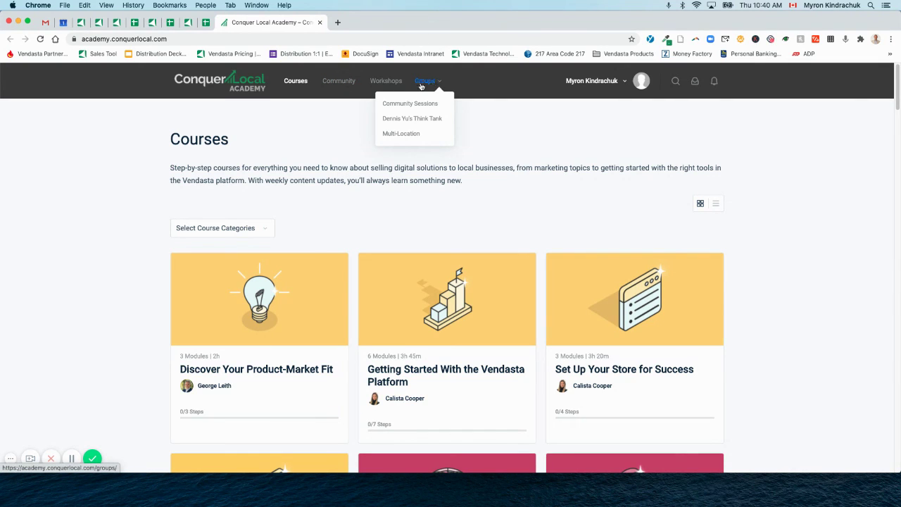
pyautogui.scroll(-3, 362, 150)
pyautogui.scroll(-16, 362, 150)
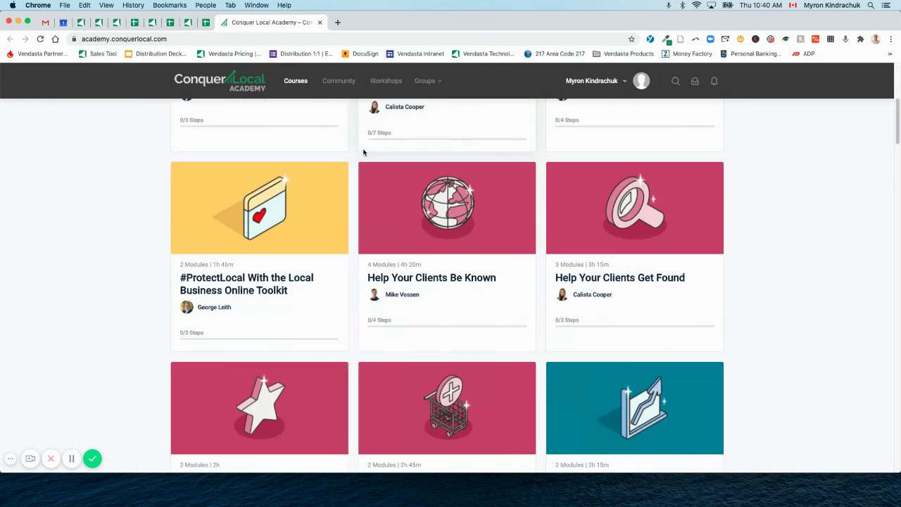
pyautogui.scroll(-12, 365, 153)
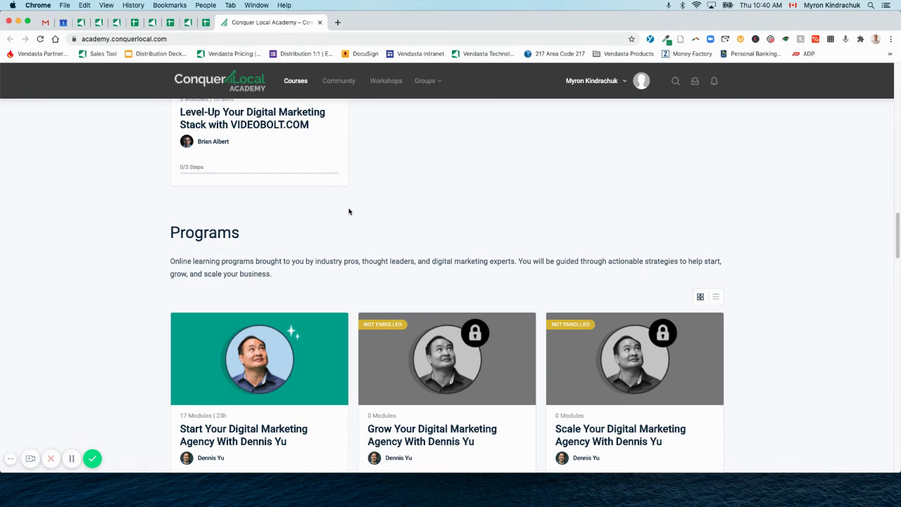
pyautogui.scroll(-10, 349, 211)
pyautogui.scroll(7, 346, 159)
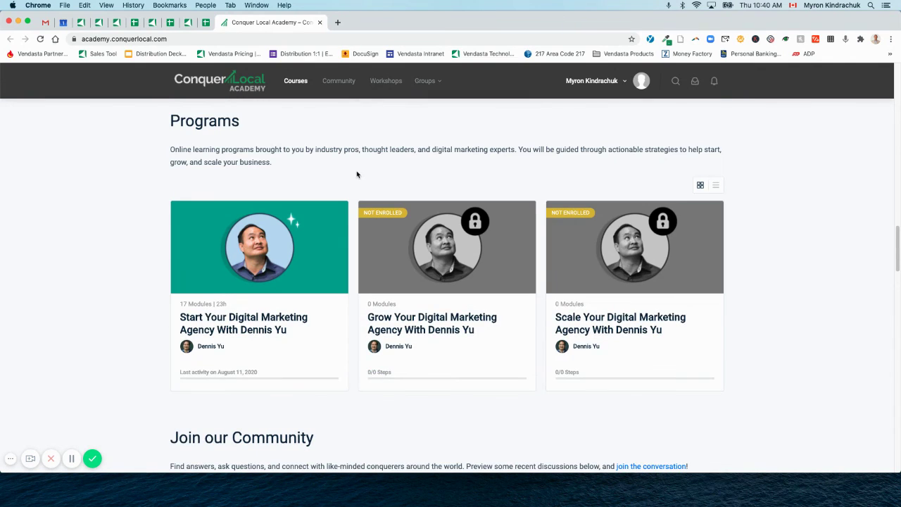
pyautogui.scroll(-17, 358, 172)
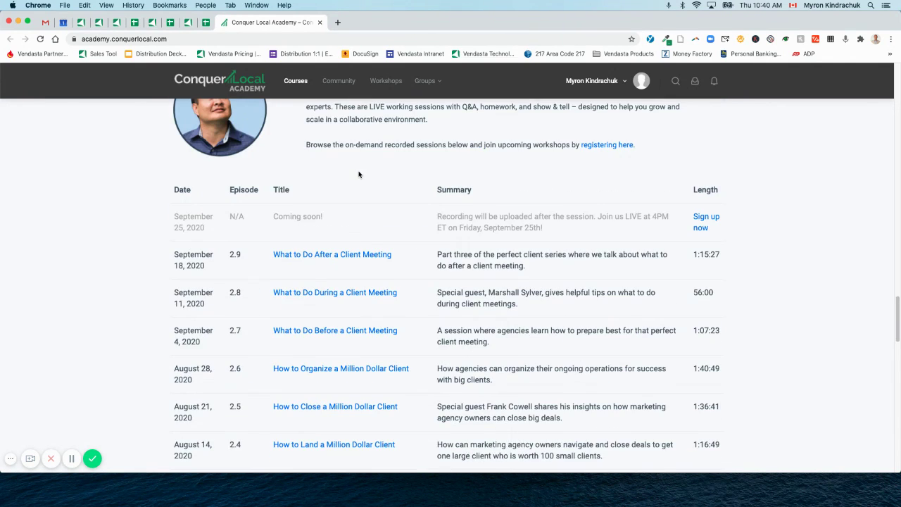
pyautogui.scroll(3, 322, 251)
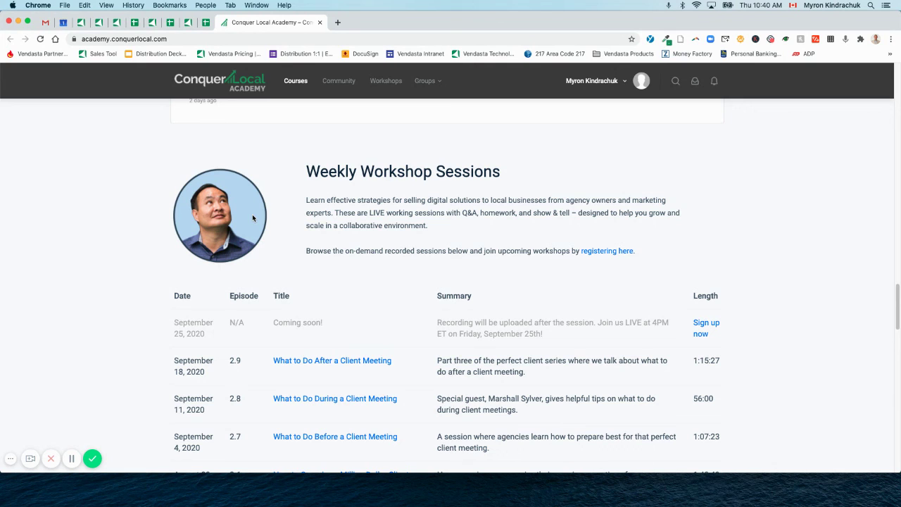
pyautogui.scroll(15, 271, 174)
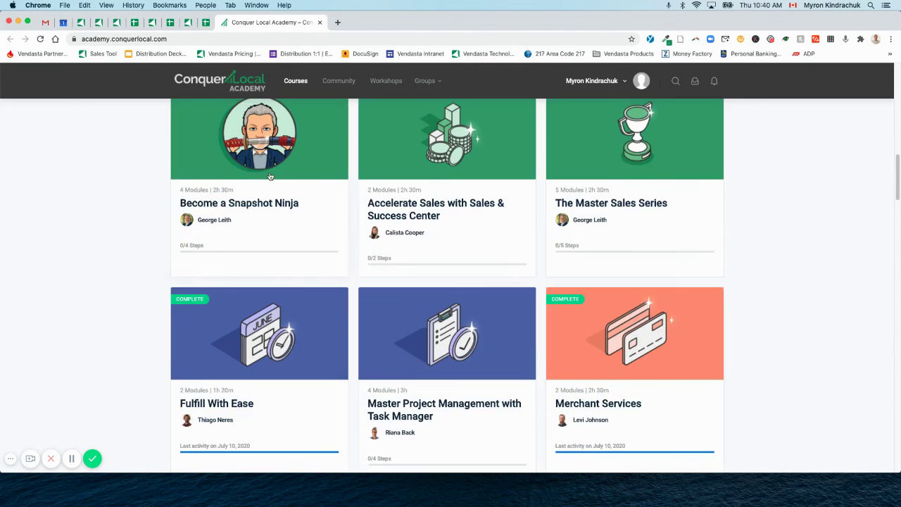